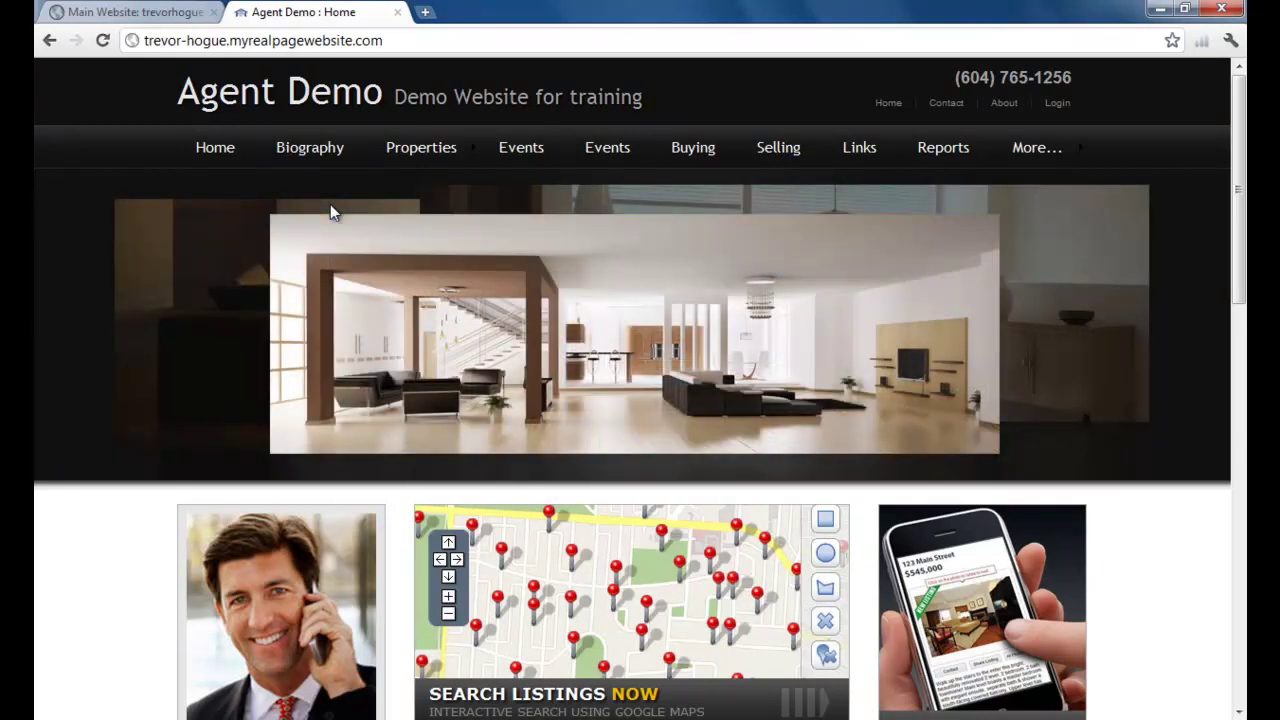
Look over the demo website's home page from top to bottom.
{"action": "scroll", "coordinate": [523, 306], "scroll_direction": "down", "scroll_amount": 5}
{"action": "scroll", "coordinate": [597, 316], "scroll_direction": "down", "scroll_amount": 2}
{"action": "scroll", "coordinate": [597, 316], "scroll_direction": "up", "scroll_amount": 7}
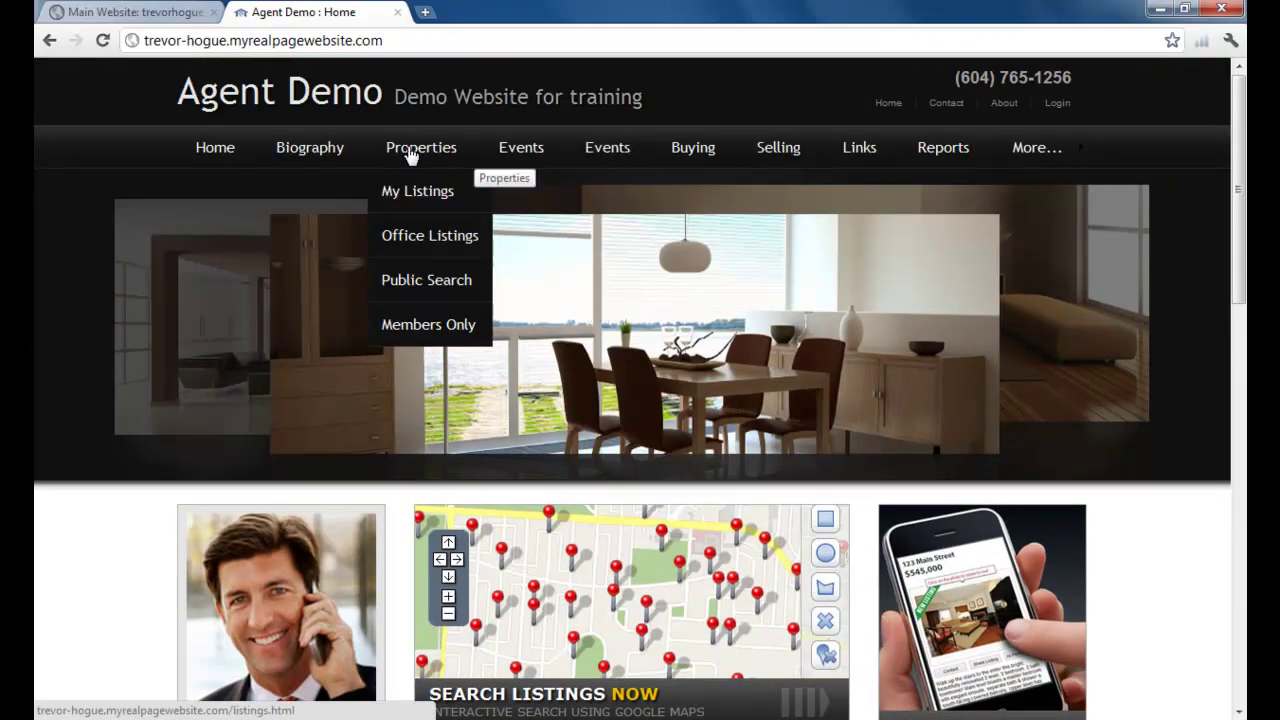
Open the Biography page and examine its main content, sidebar sections and footer.
{"action": "left_click", "coordinate": [336, 148]}
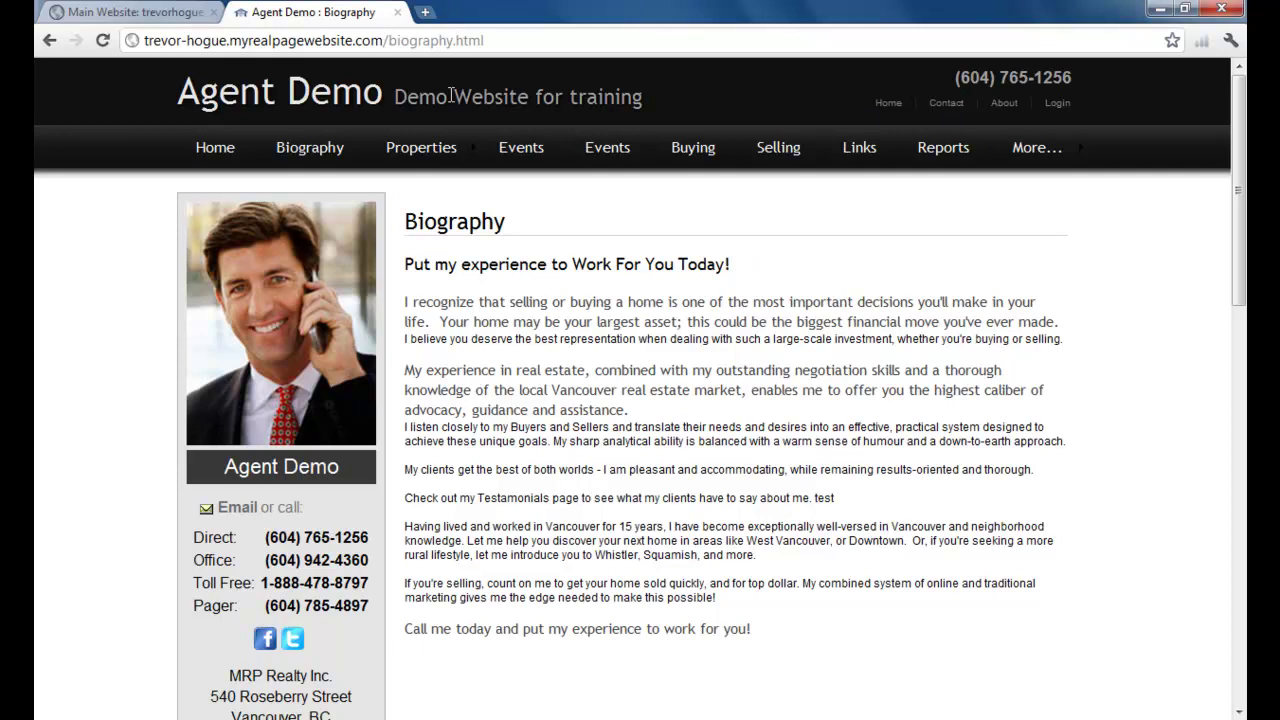
{"action": "mouse_move", "coordinate": [413, 143]}
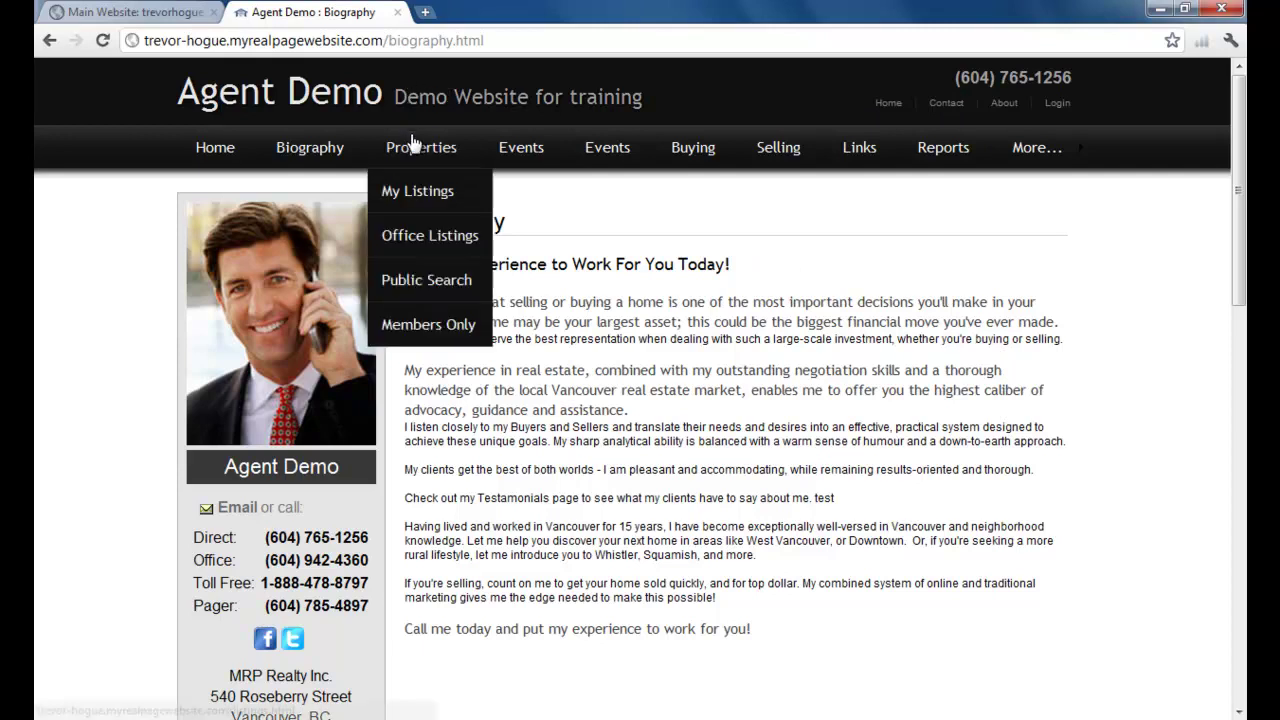
{"action": "scroll", "coordinate": [137, 250], "scroll_direction": "down", "scroll_amount": 1}
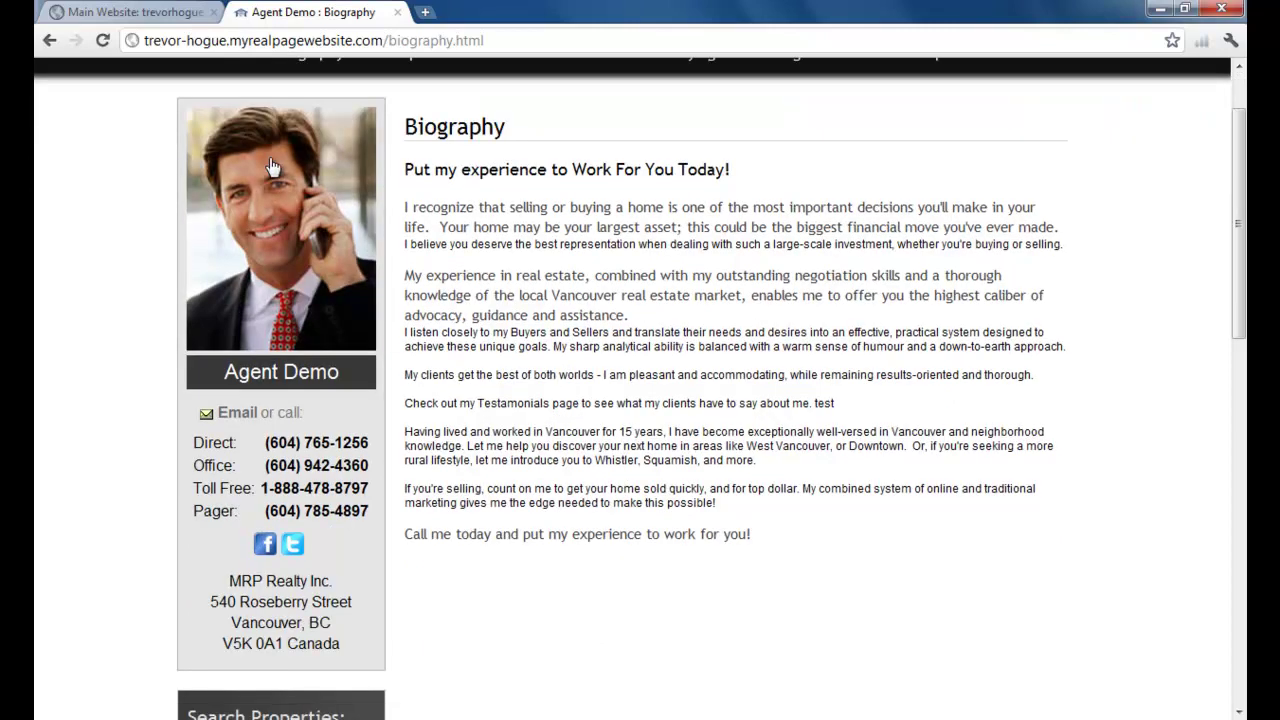
{"action": "scroll", "coordinate": [110, 420], "scroll_direction": "down", "scroll_amount": 6}
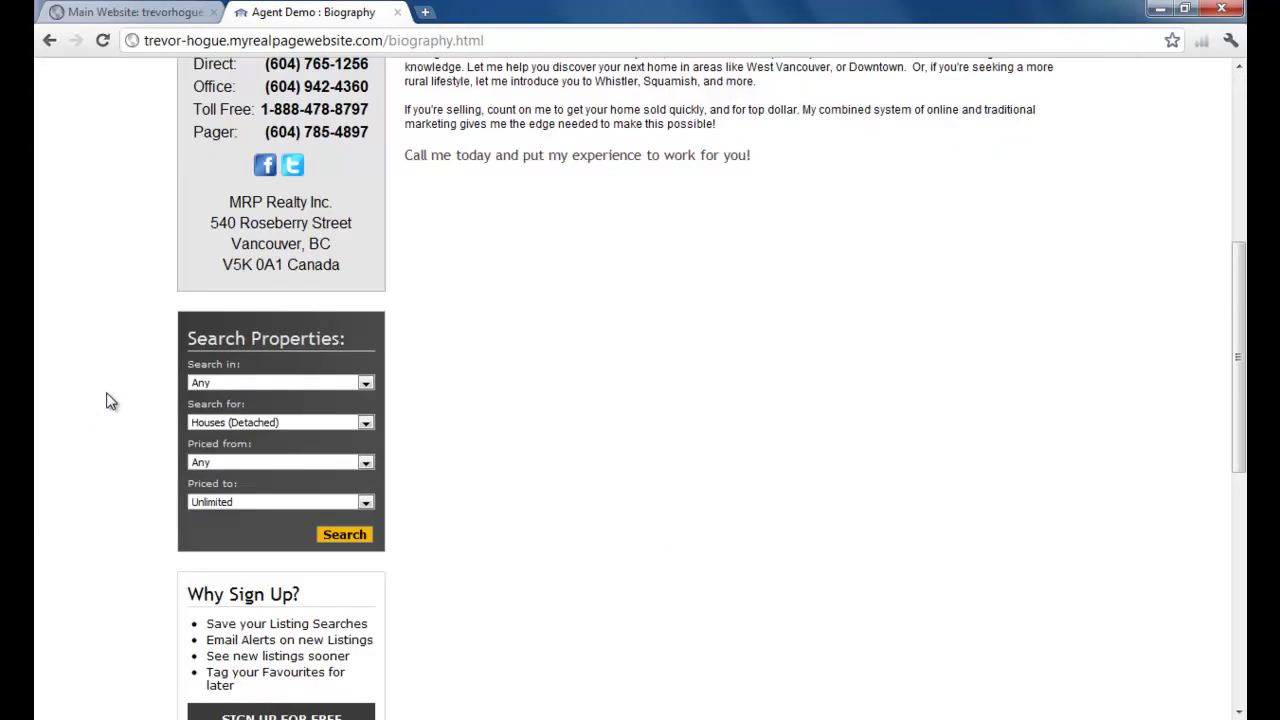
{"action": "scroll", "coordinate": [258, 362], "scroll_direction": "down", "scroll_amount": 2}
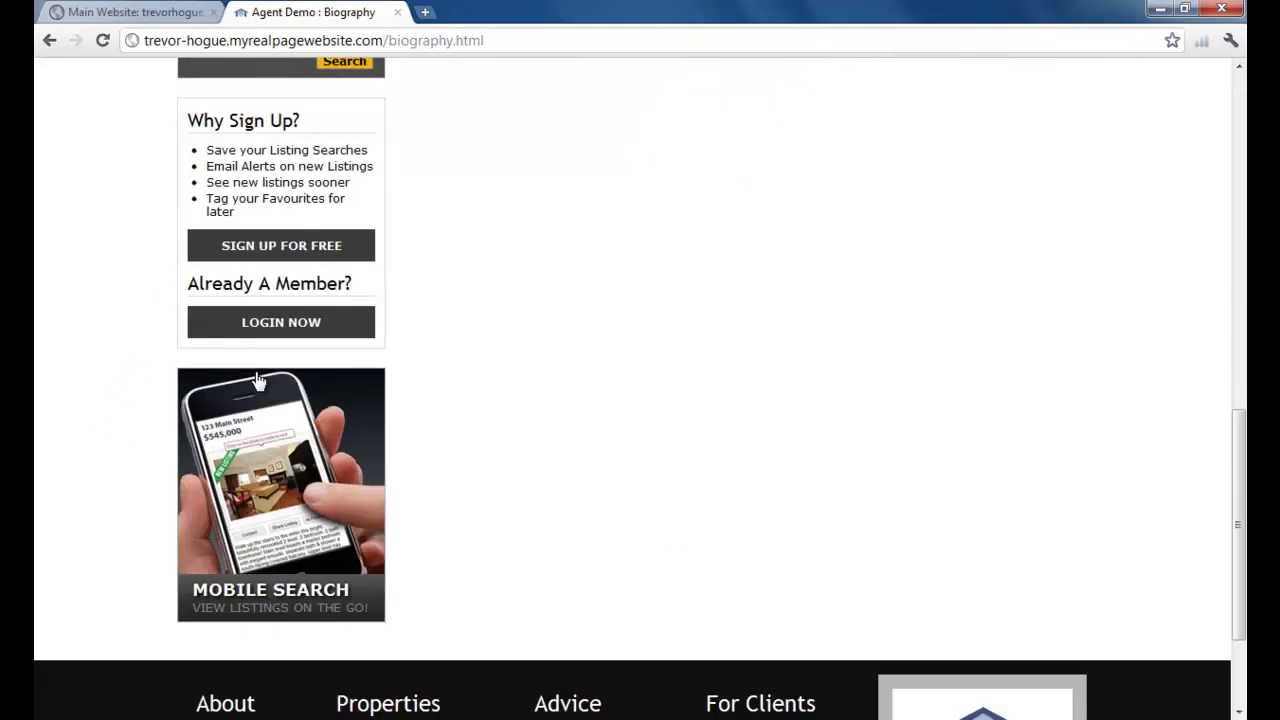
{"action": "scroll", "coordinate": [252, 430], "scroll_direction": "down", "scroll_amount": 2}
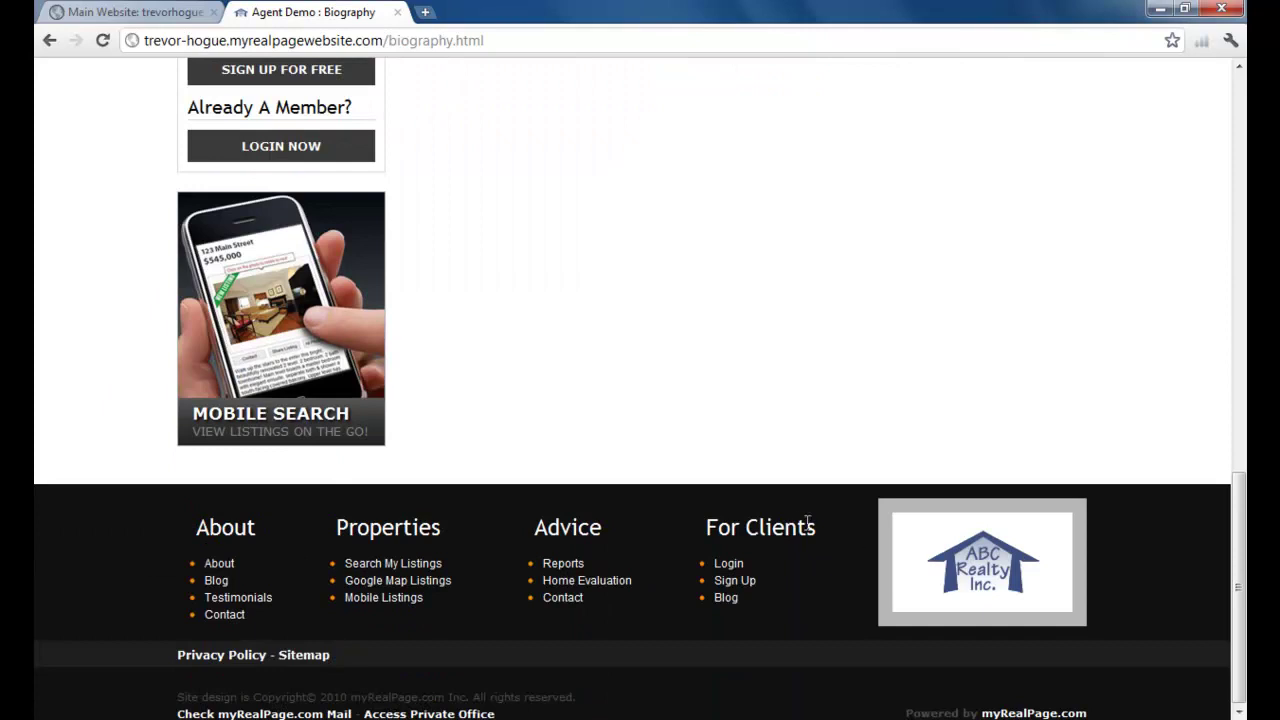
{"action": "scroll", "coordinate": [793, 525], "scroll_direction": "up", "scroll_amount": 2}
{"action": "scroll", "coordinate": [793, 525], "scroll_direction": "up", "scroll_amount": 10}
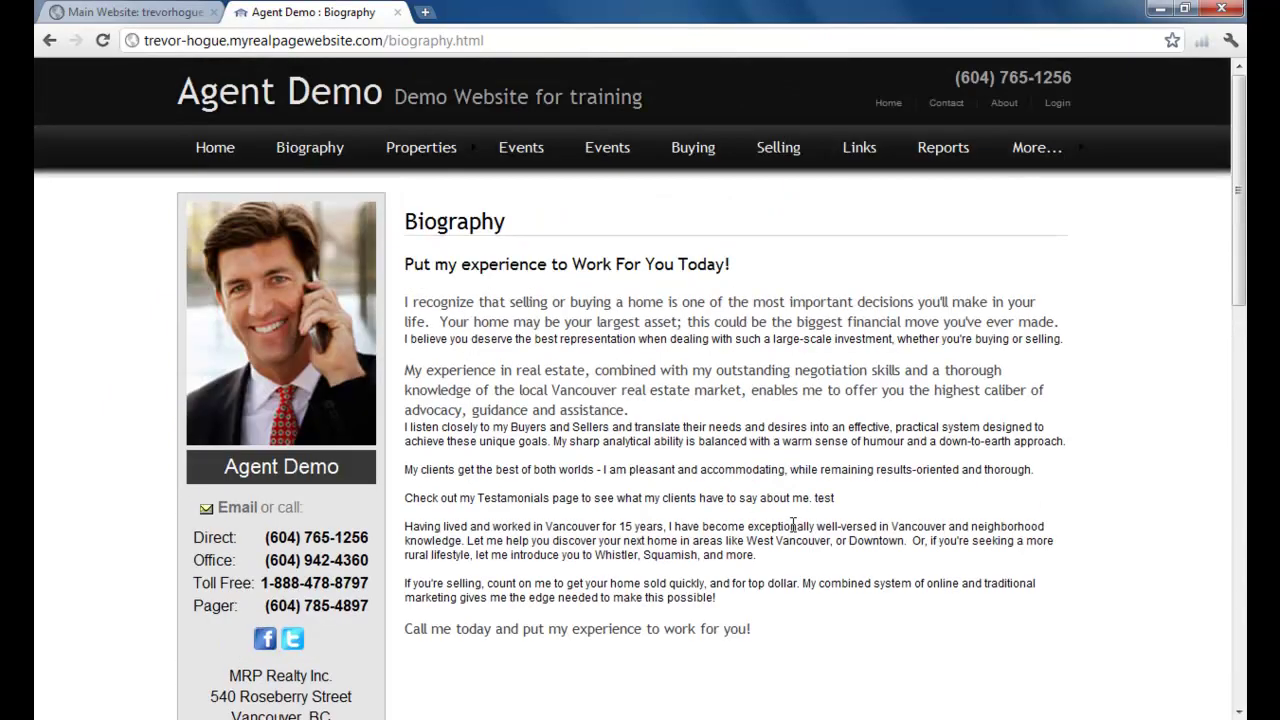
View the Selling page, the Home page and the Biography page in turn to compare their layouts.
{"action": "left_click", "coordinate": [778, 150]}
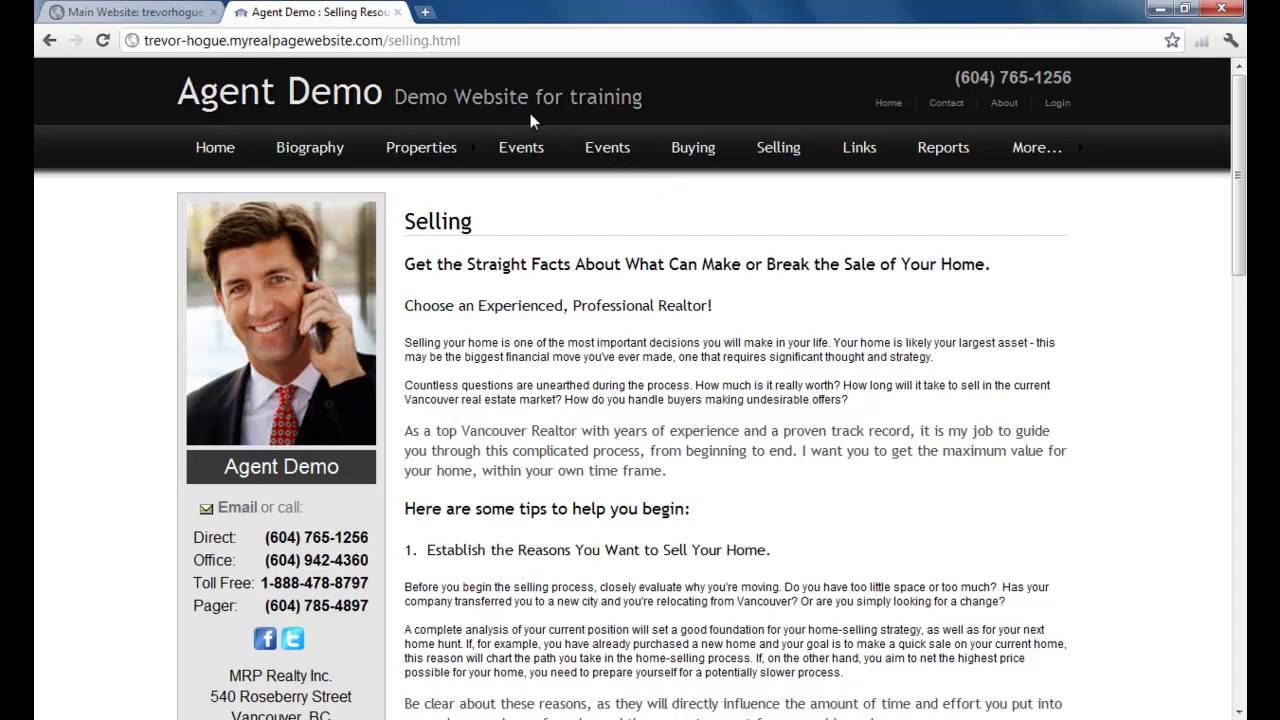
{"action": "left_click", "coordinate": [218, 158]}
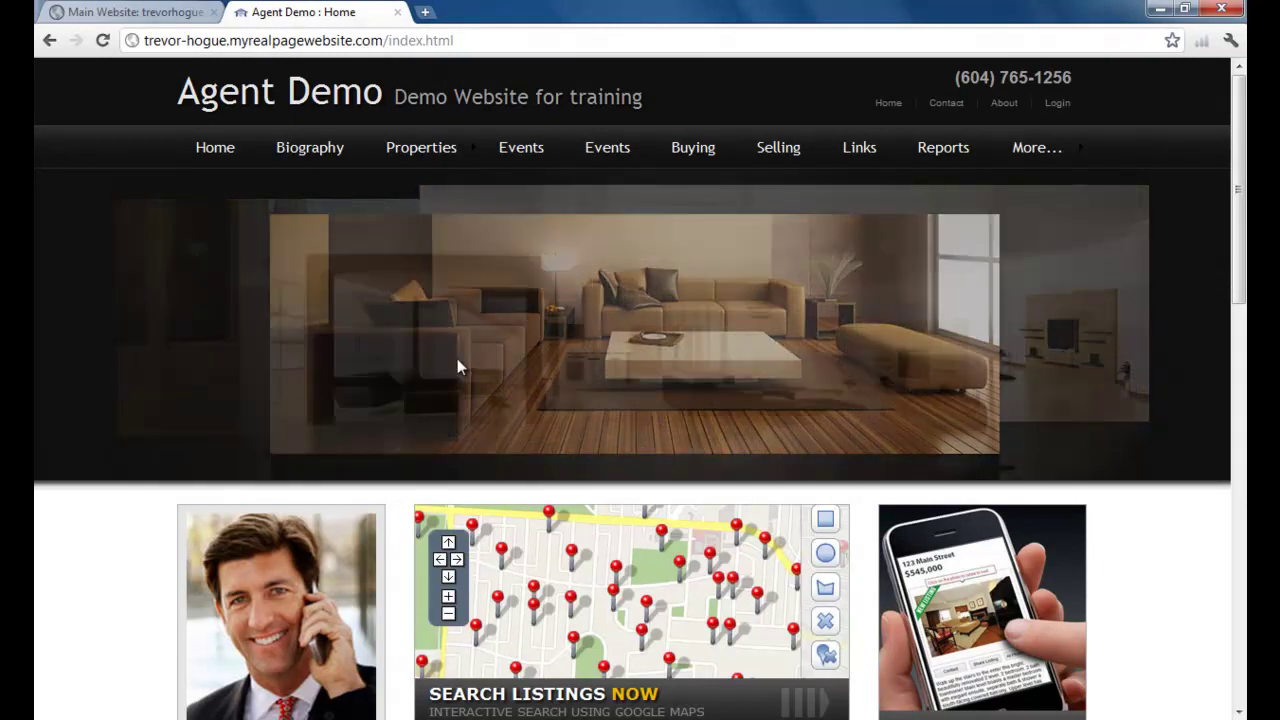
{"action": "left_click", "coordinate": [329, 159]}
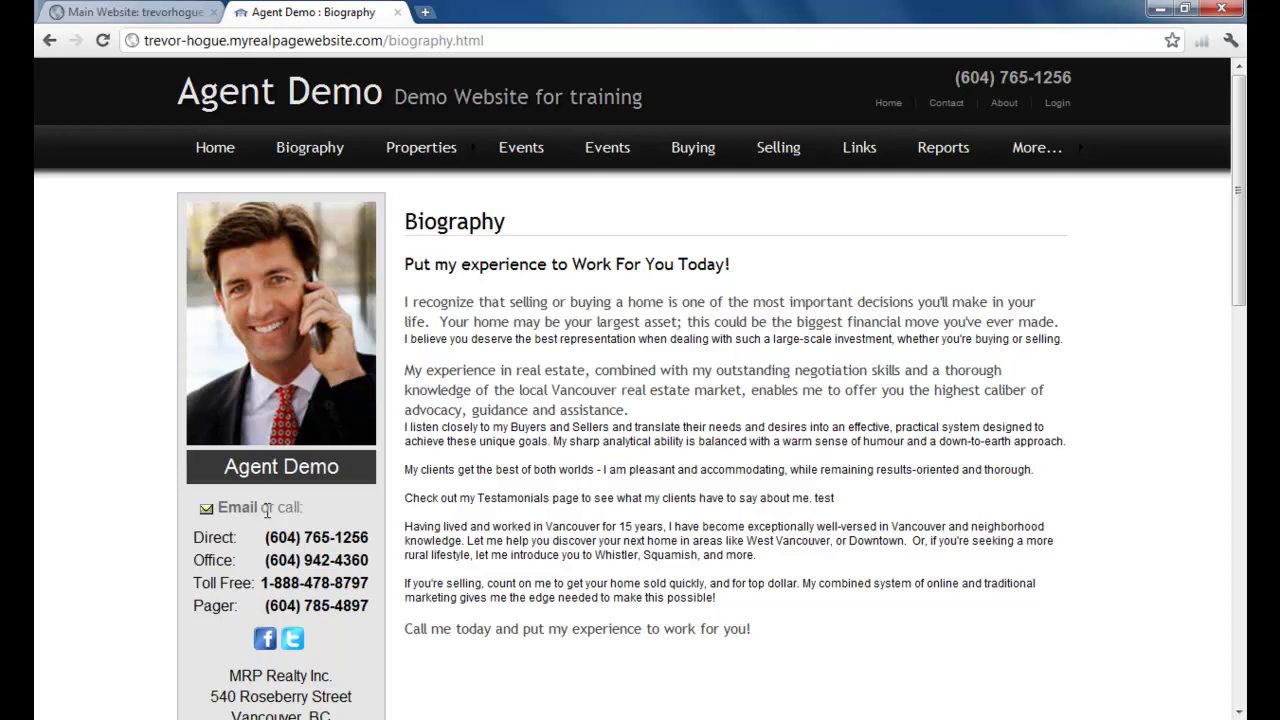
Switch to the myRealPage site manager, open the Home Page in the Quick editor and look over its editable sections.
{"action": "left_click", "coordinate": [141, 14]}
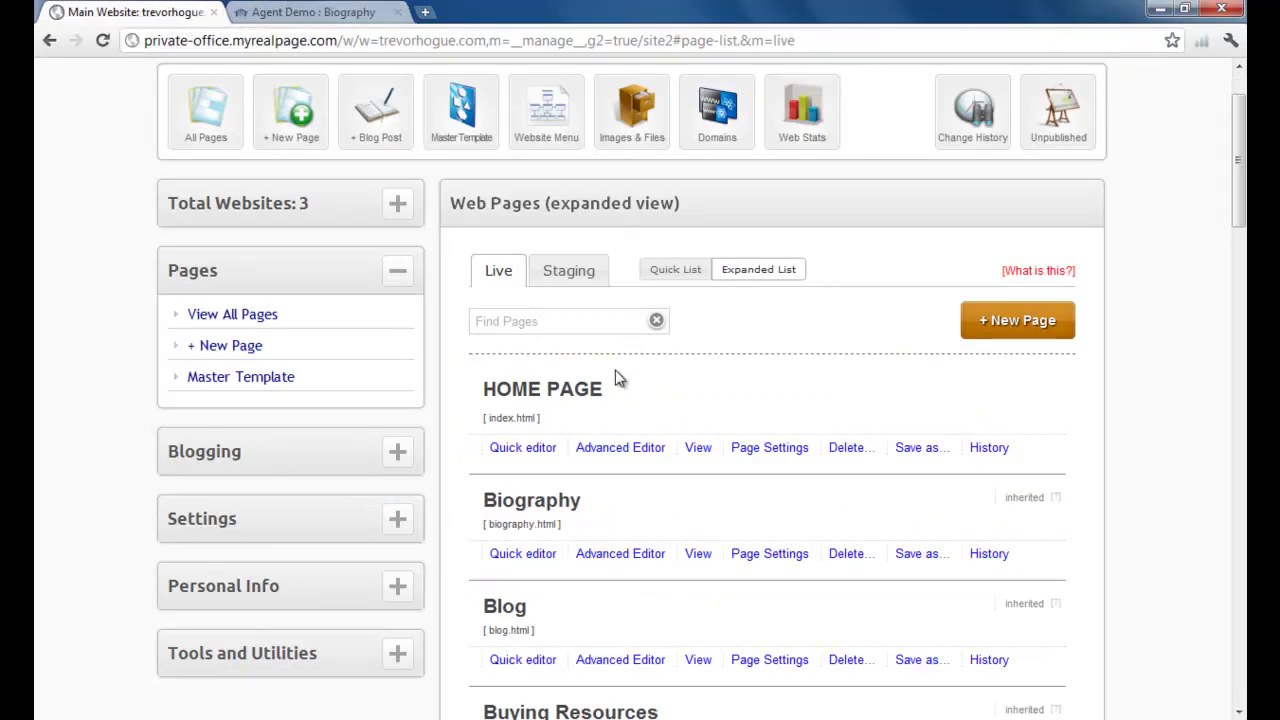
{"action": "left_click", "coordinate": [523, 448]}
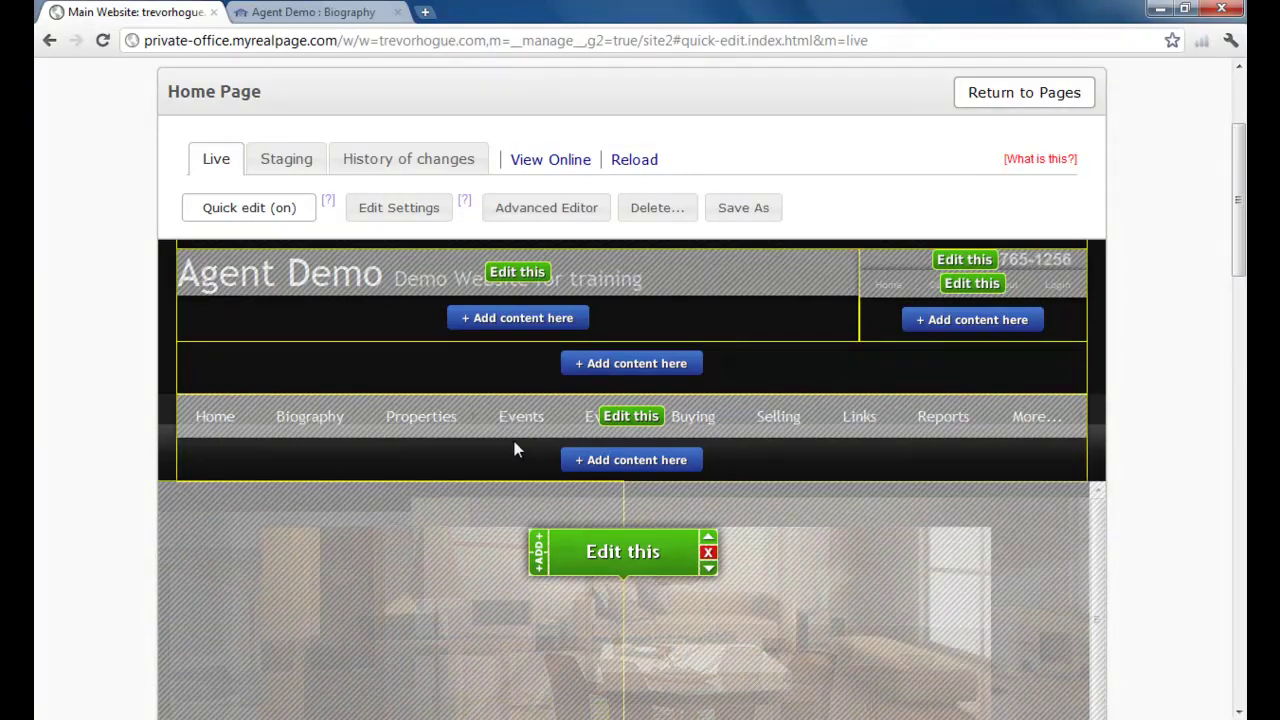
{"action": "scroll", "coordinate": [514, 449], "scroll_direction": "down", "scroll_amount": 3}
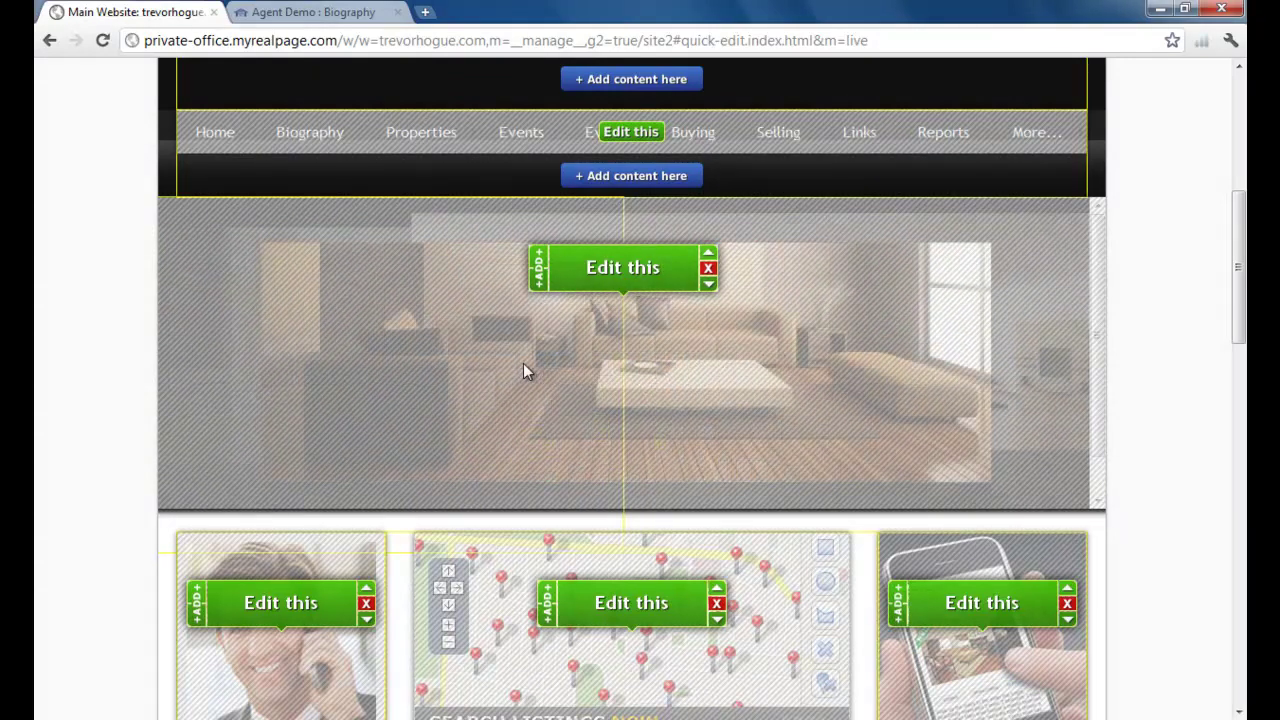
{"action": "scroll", "coordinate": [524, 365], "scroll_direction": "down", "scroll_amount": 5}
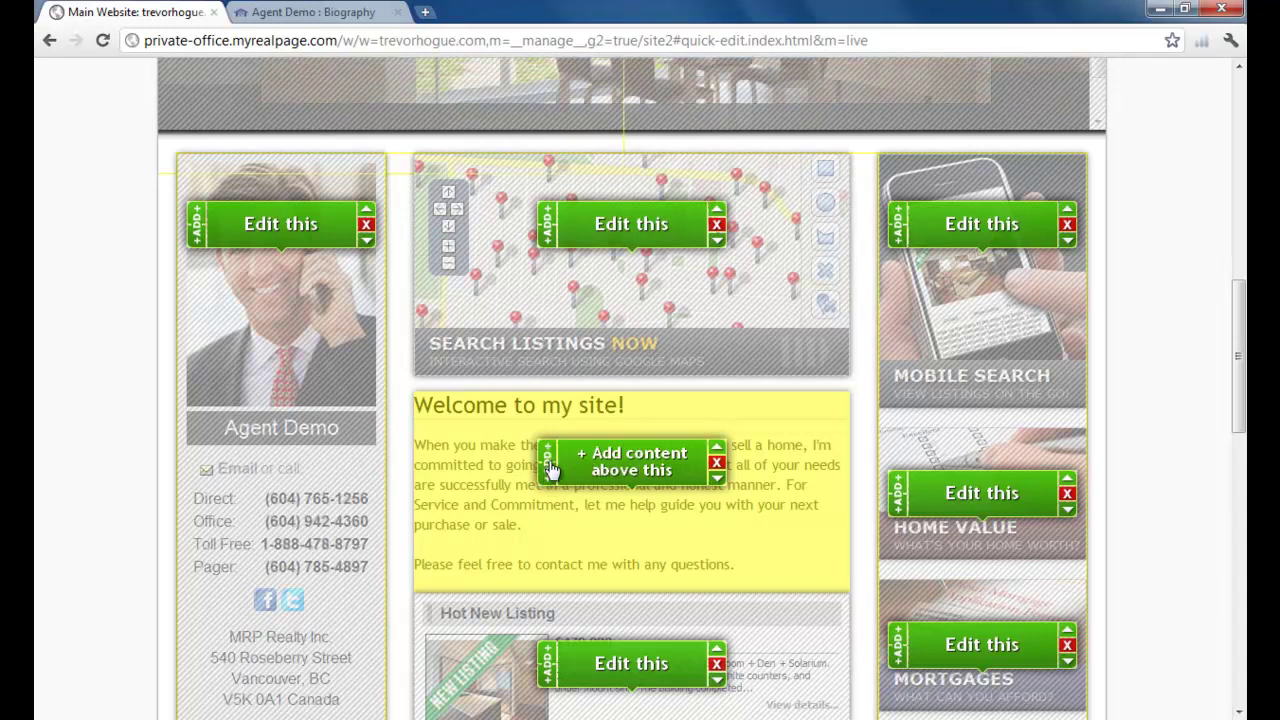
{"action": "scroll", "coordinate": [645, 498], "scroll_direction": "up", "scroll_amount": 4}
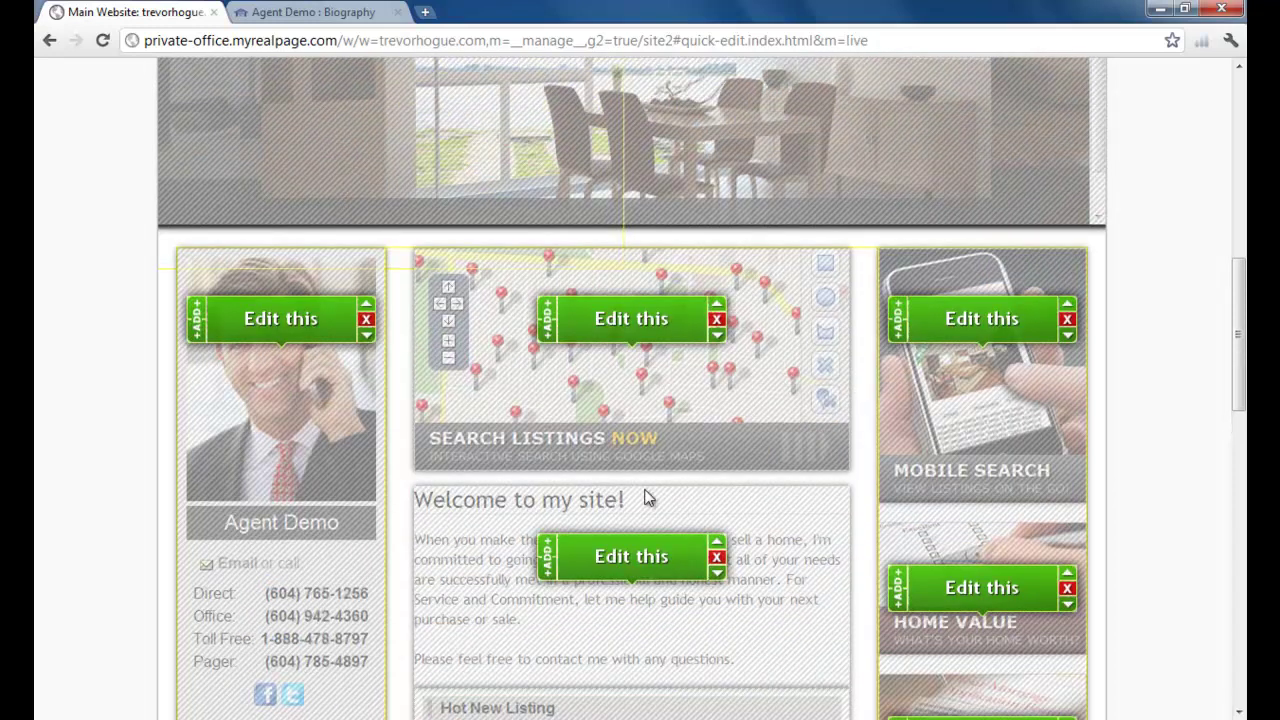
{"action": "scroll", "coordinate": [645, 498], "scroll_direction": "up", "scroll_amount": 2}
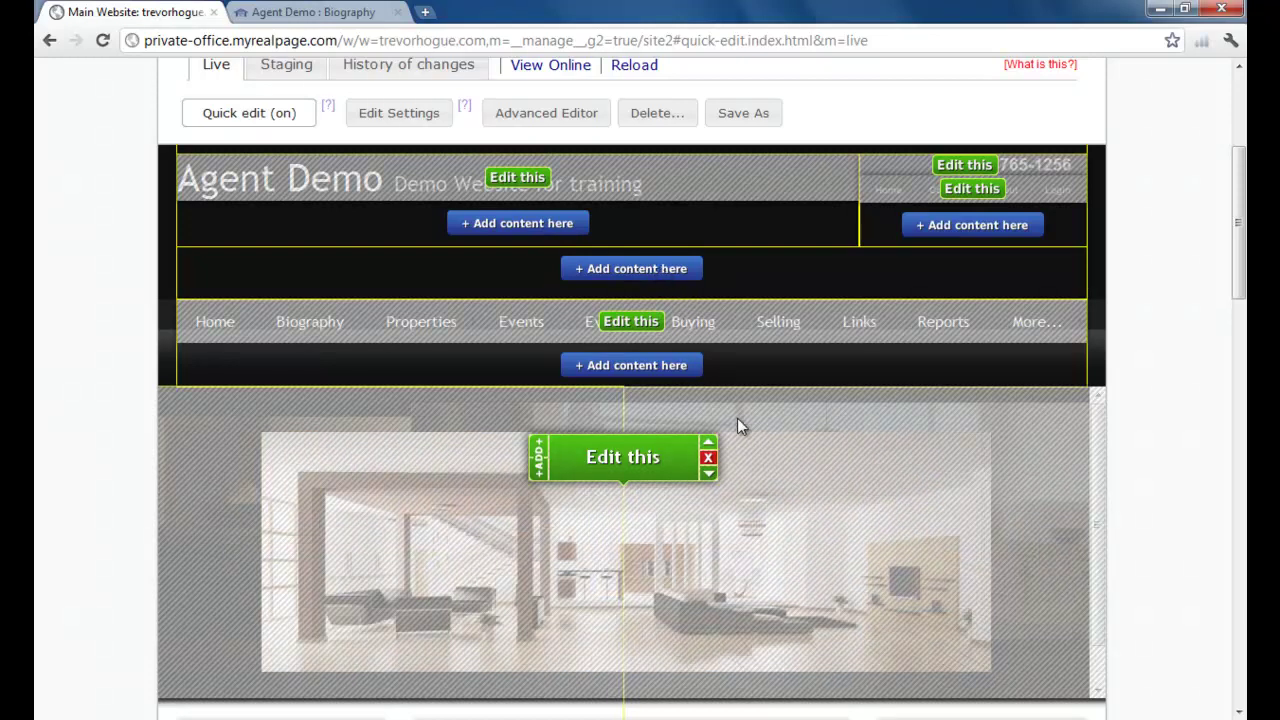
{"action": "scroll", "coordinate": [737, 421], "scroll_direction": "down", "scroll_amount": 5}
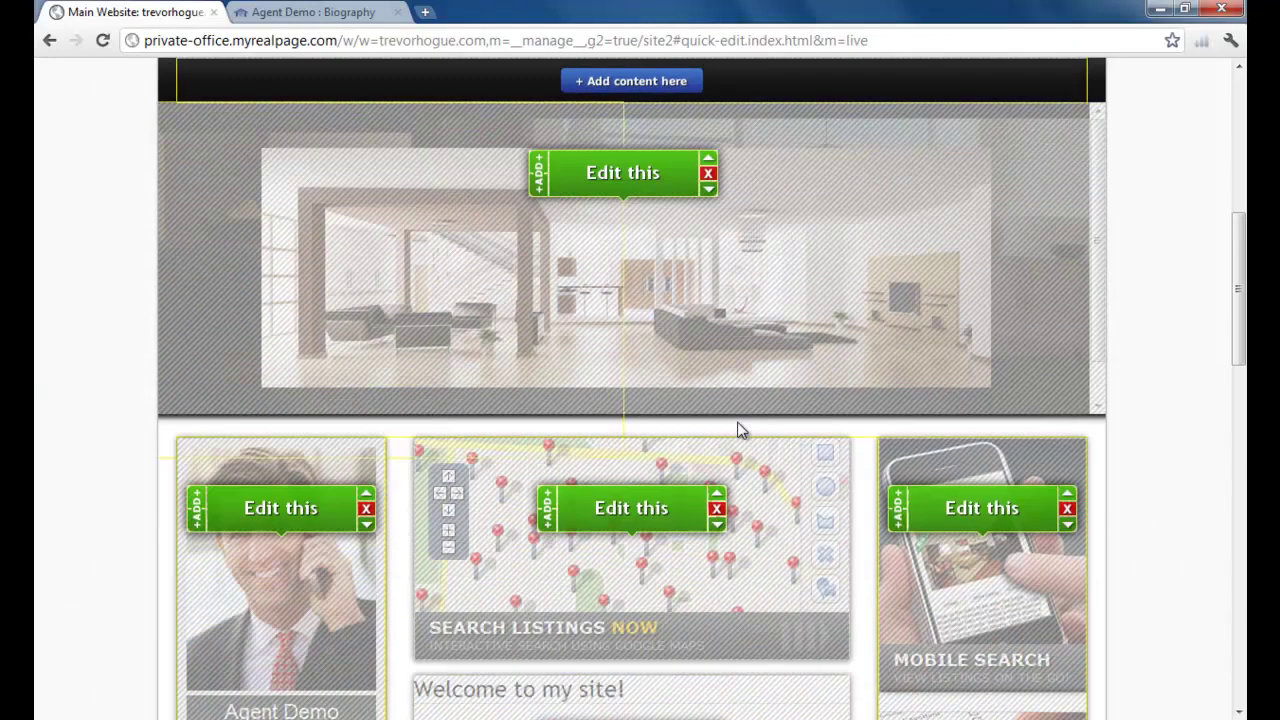
{"action": "scroll", "coordinate": [737, 425], "scroll_direction": "down", "scroll_amount": 1}
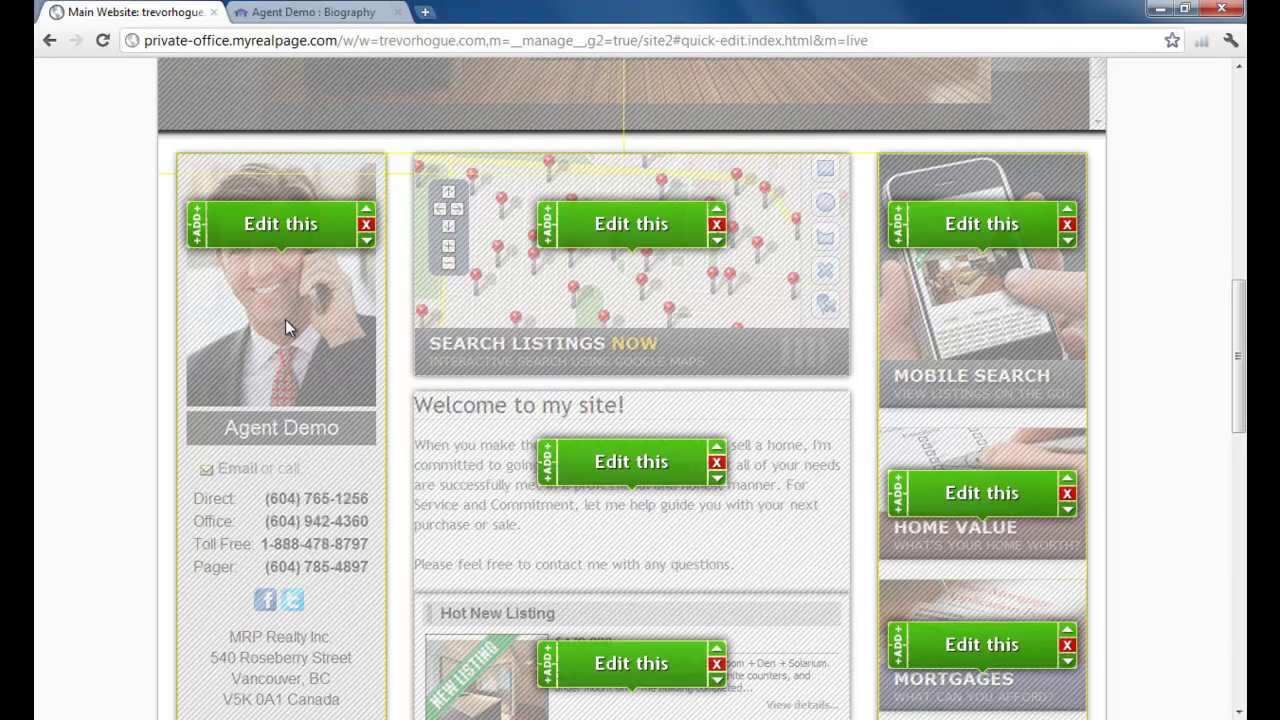
Open the agent's Contact Info weblet for editing and choose the box style with the contact details above the photo.
{"action": "left_click", "coordinate": [278, 226]}
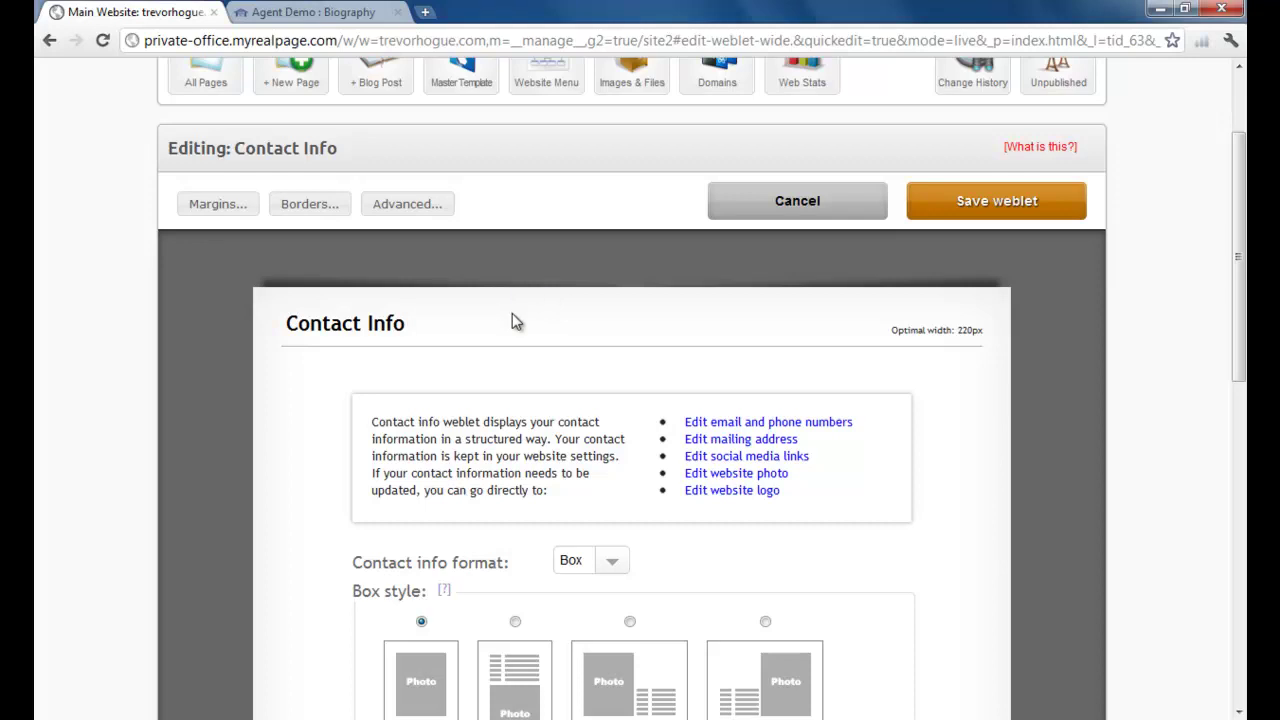
{"action": "scroll", "coordinate": [515, 321], "scroll_direction": "down", "scroll_amount": 4}
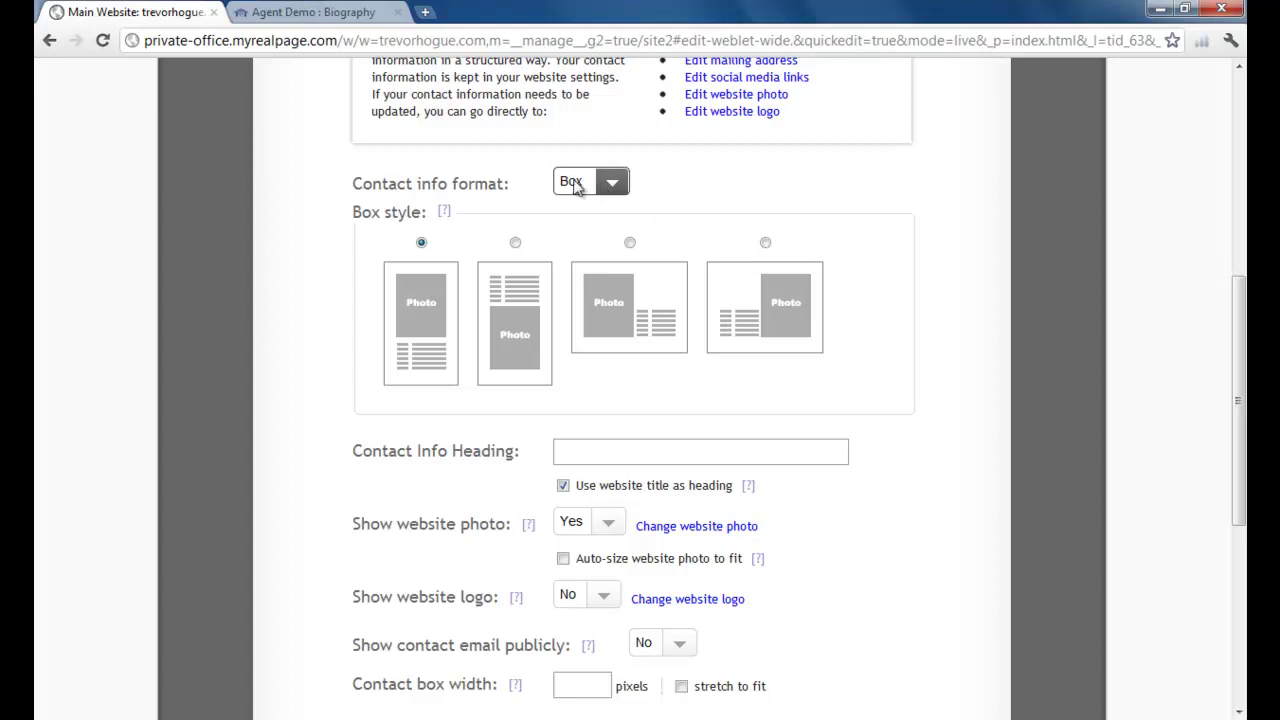
{"action": "left_click", "coordinate": [611, 184]}
{"action": "left_click", "coordinate": [611, 184]}
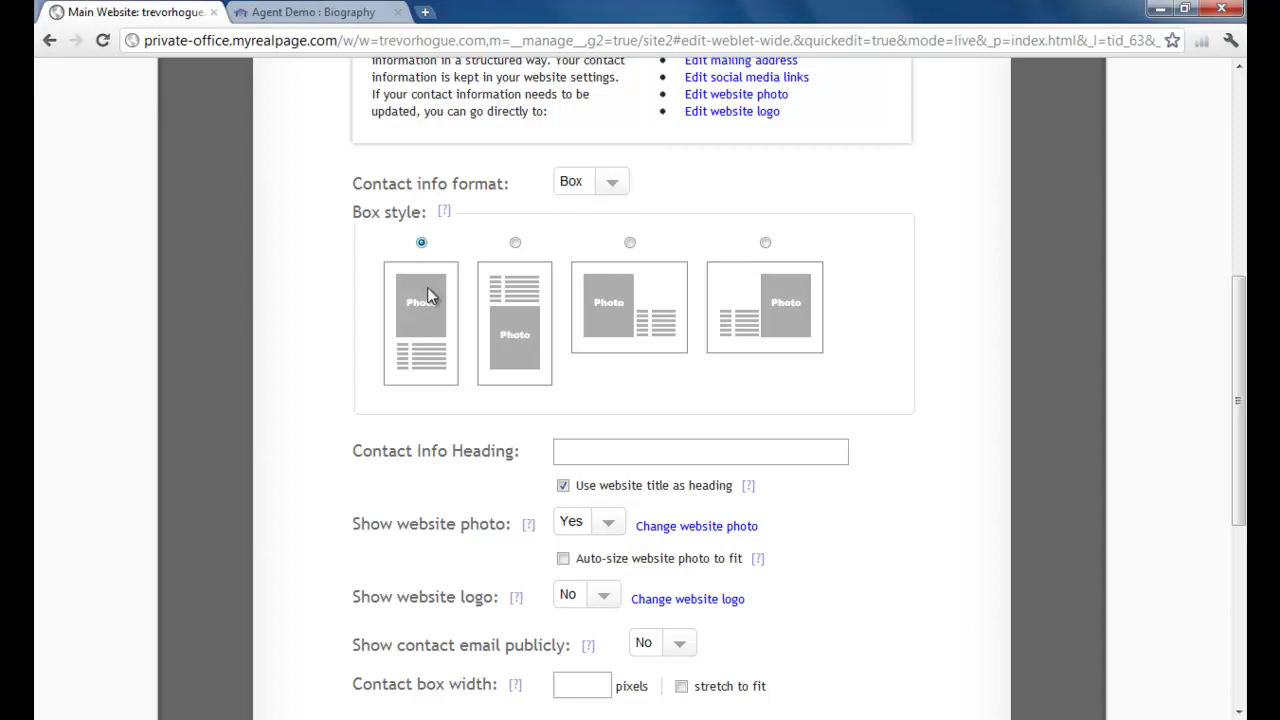
{"action": "left_click", "coordinate": [515, 244]}
View the help information for the "Use website title as heading" option.
{"action": "scroll", "coordinate": [898, 440], "scroll_direction": "down", "scroll_amount": 2}
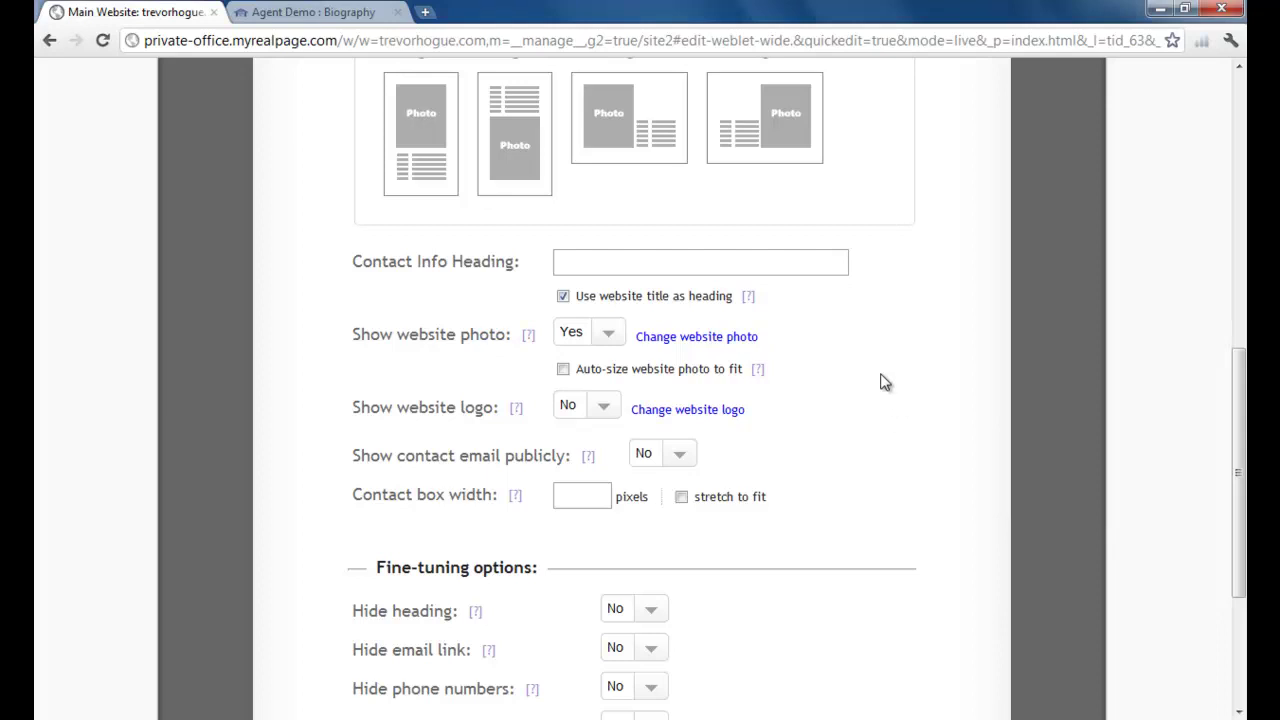
{"action": "mouse_move", "coordinate": [752, 302]}
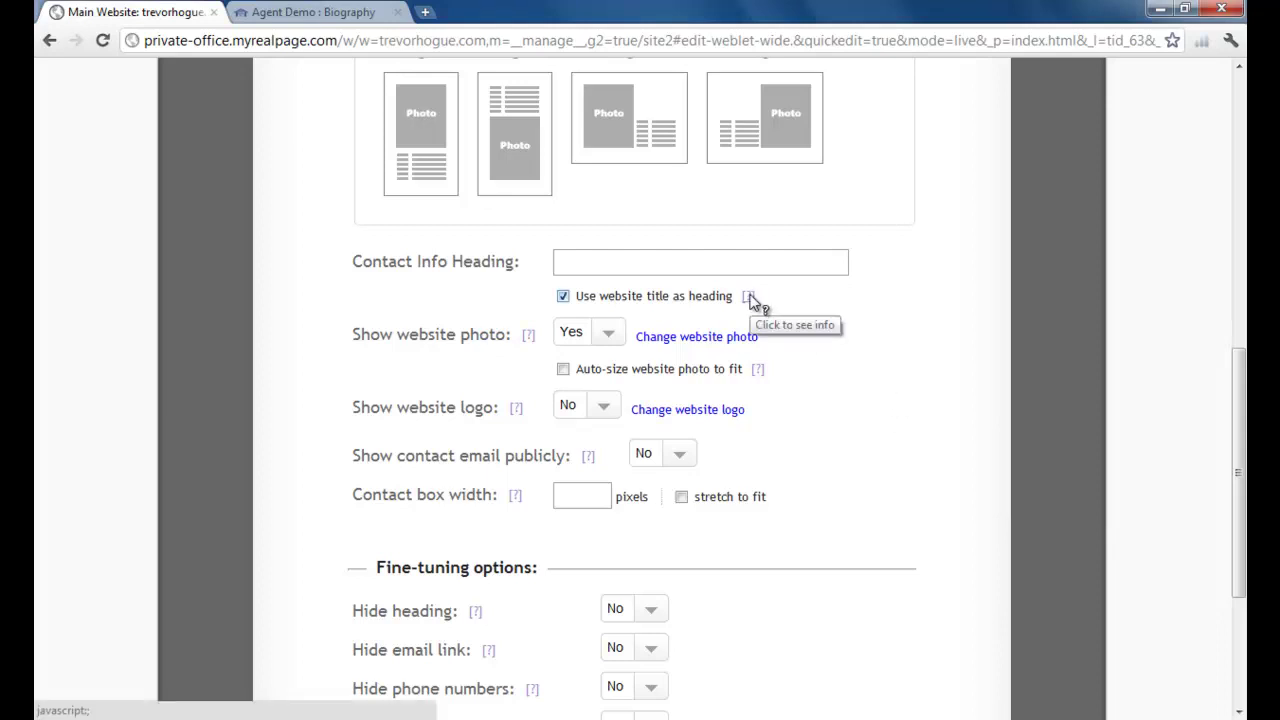
{"action": "left_click", "coordinate": [752, 302]}
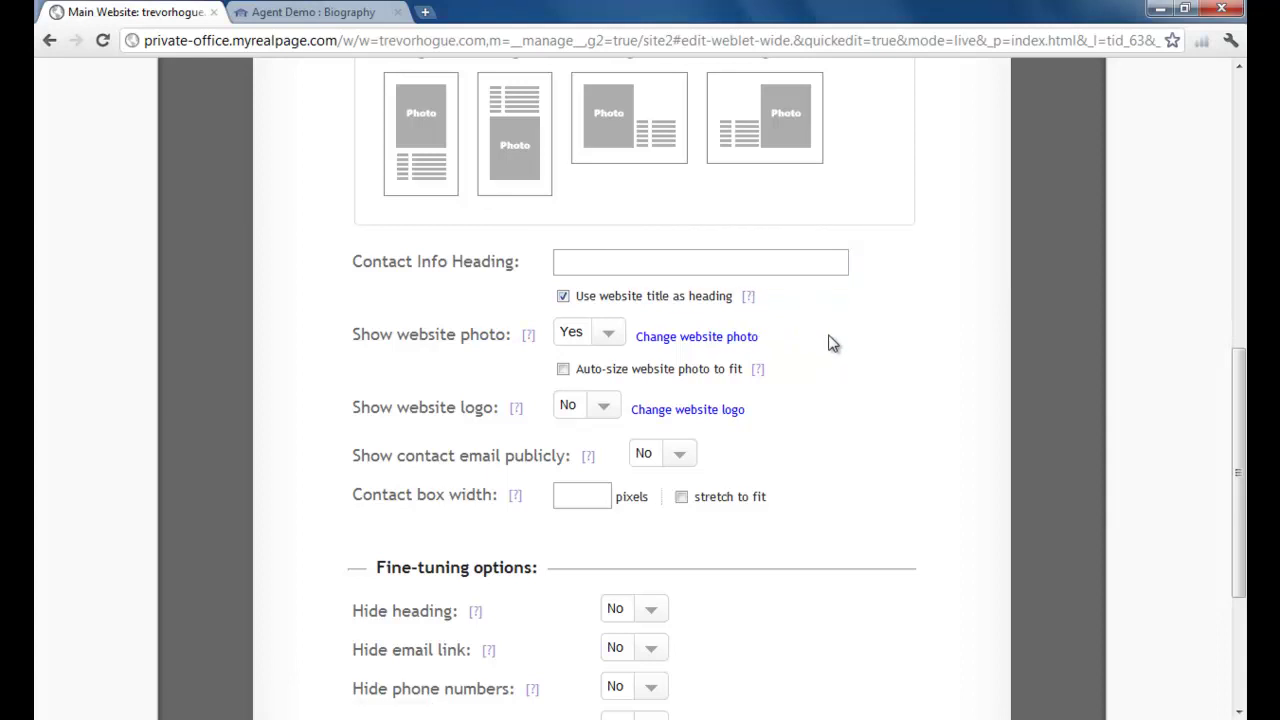
Set Hide address to Yes in the fine-tuning options and save the Contact Info weblet.
{"action": "scroll", "coordinate": [828, 343], "scroll_direction": "down", "scroll_amount": 3}
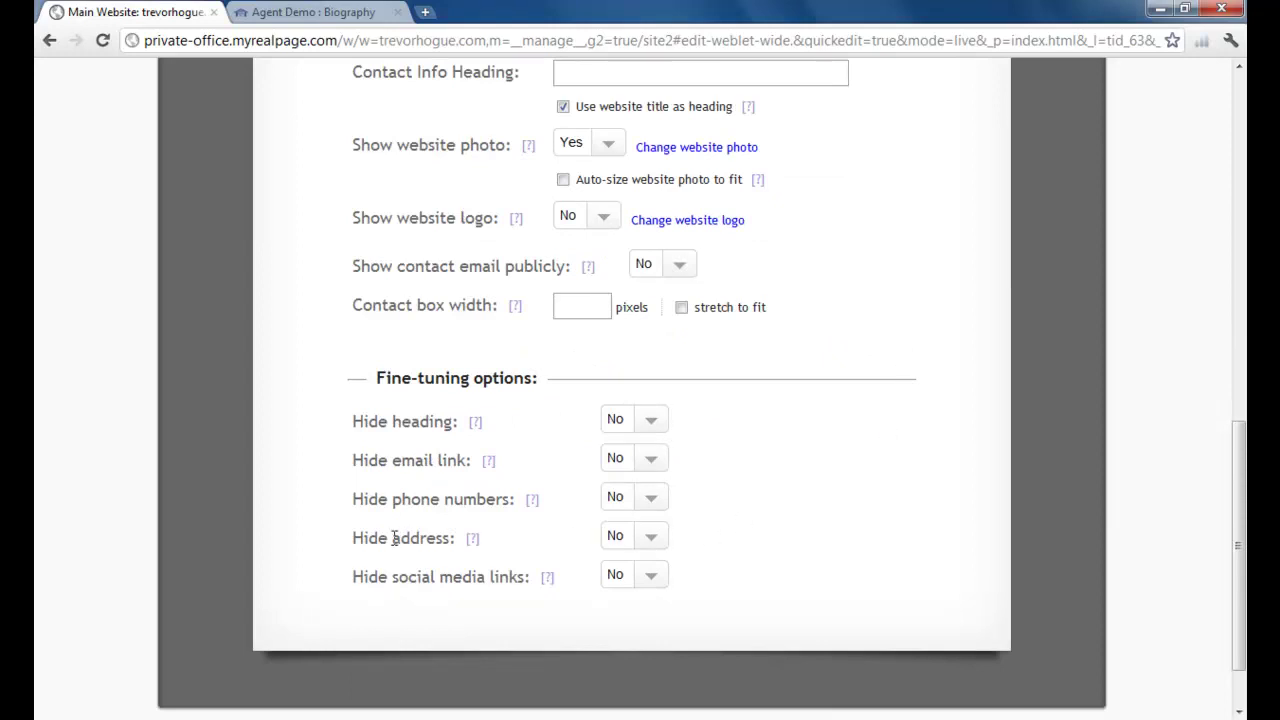
{"action": "left_click", "coordinate": [650, 536]}
{"action": "left_click", "coordinate": [648, 561]}
{"action": "scroll", "coordinate": [914, 346], "scroll_direction": "up", "scroll_amount": 6}
{"action": "scroll", "coordinate": [918, 346], "scroll_direction": "up", "scroll_amount": 2}
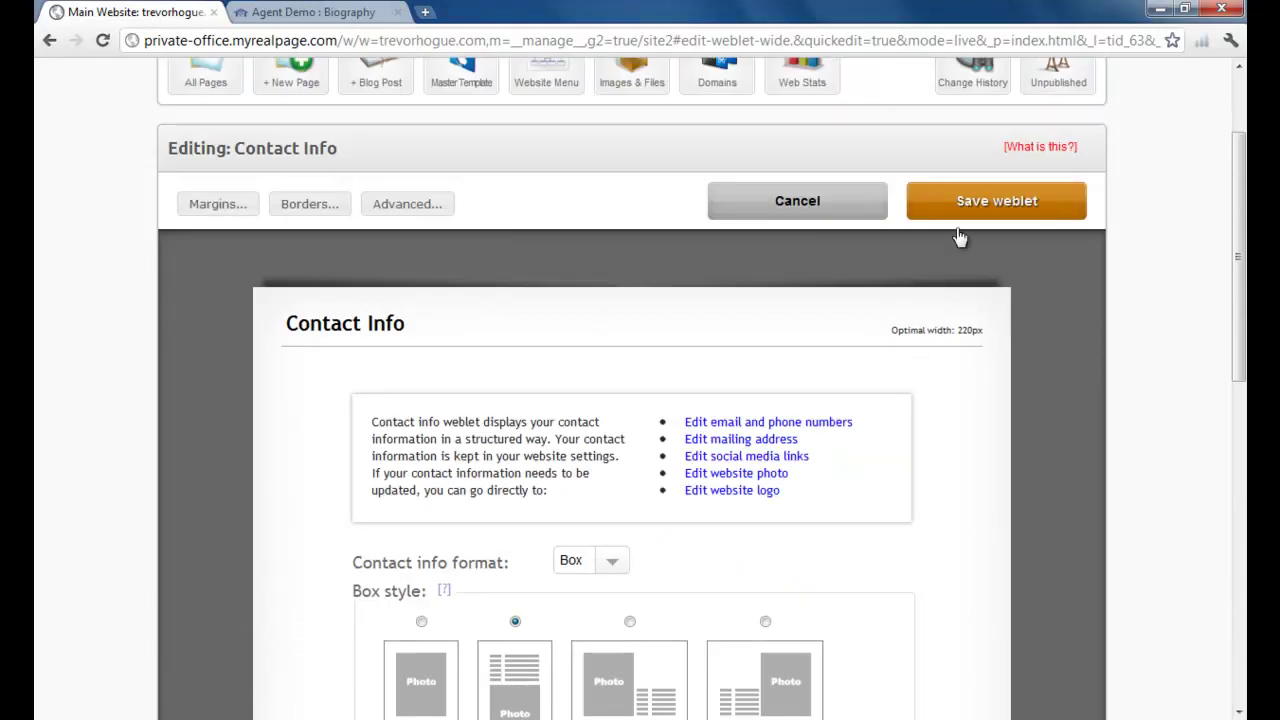
{"action": "left_click", "coordinate": [988, 203]}
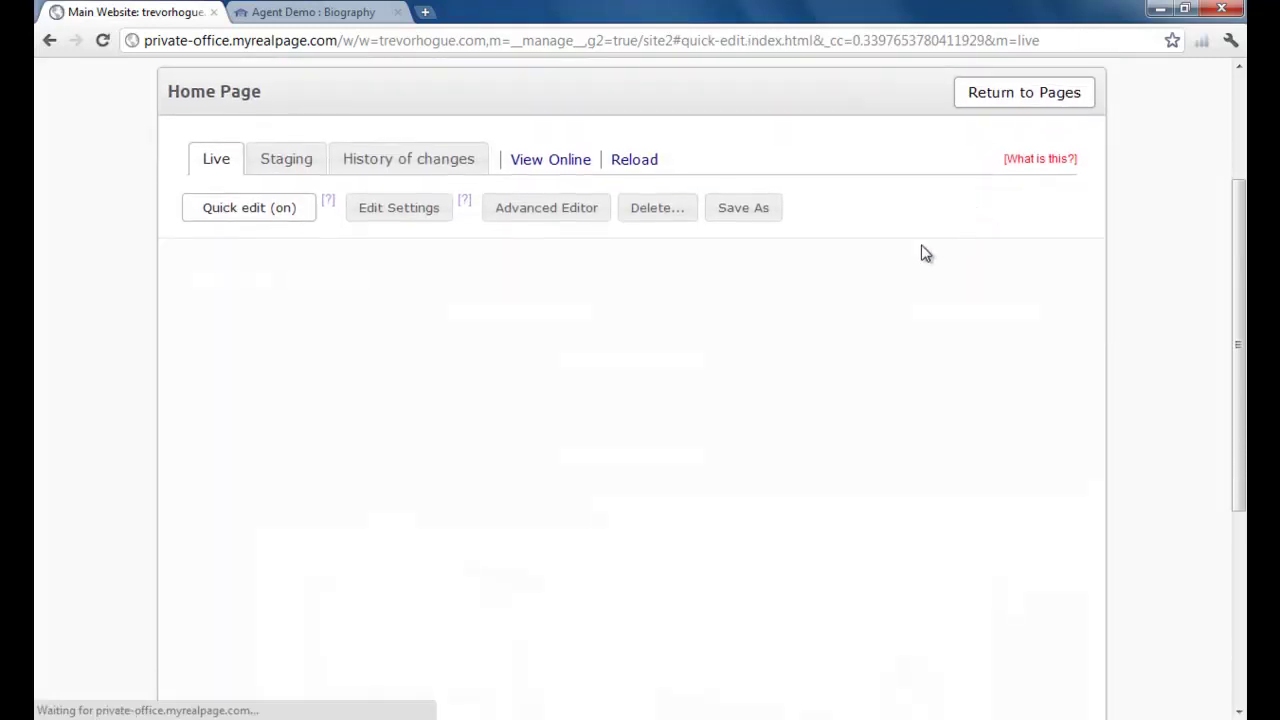
Check the revised contact box in the quick editor and on the live website's home page.
{"action": "scroll", "coordinate": [818, 344], "scroll_direction": "down", "scroll_amount": 5}
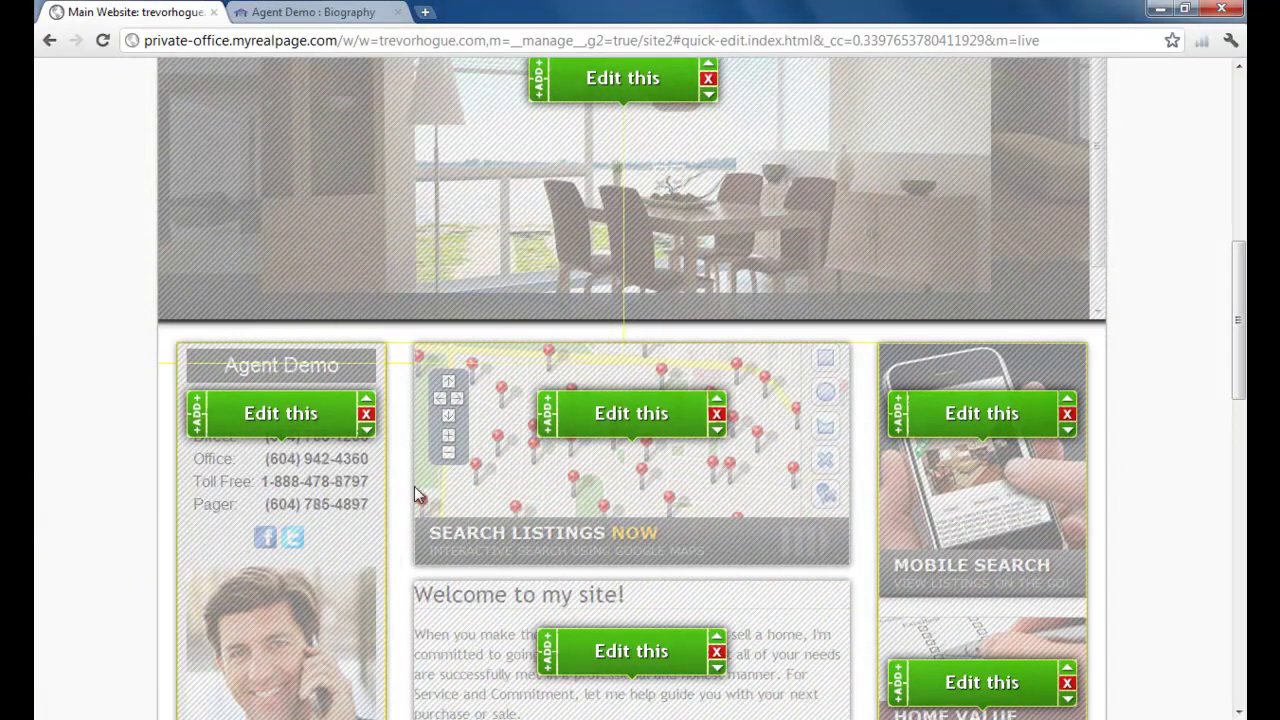
{"action": "left_click", "coordinate": [368, 14]}
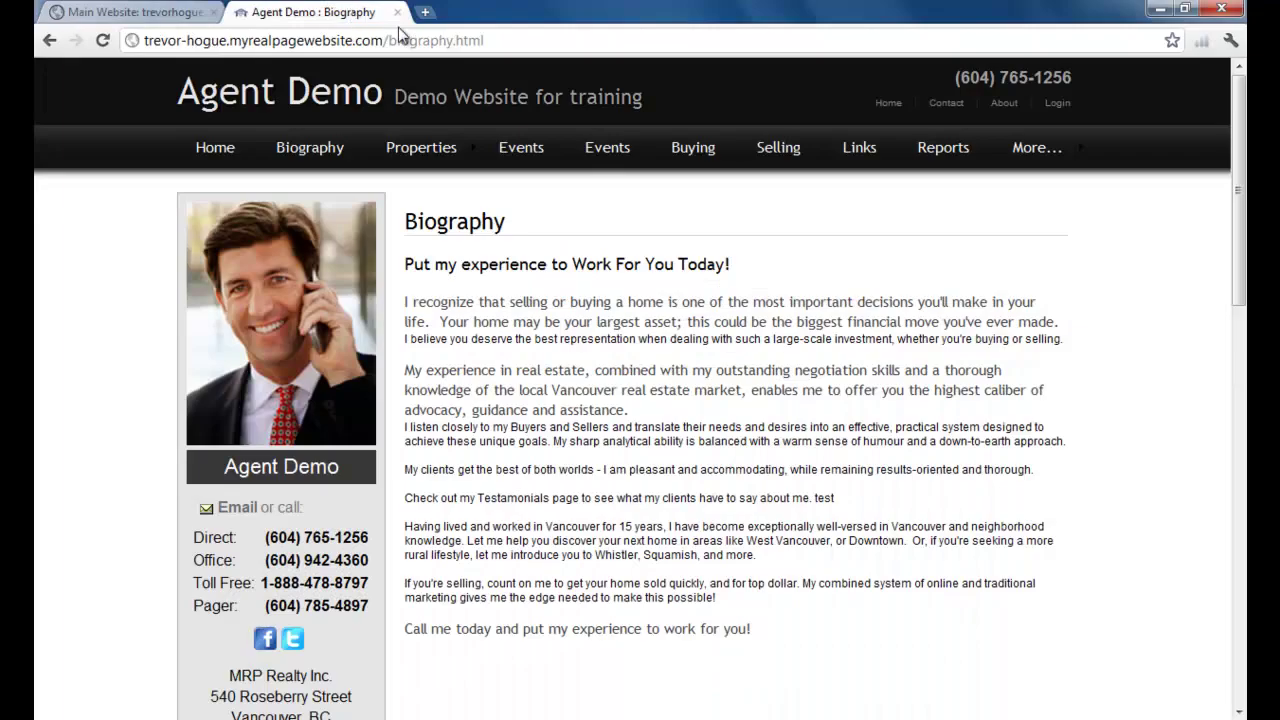
{"action": "left_click", "coordinate": [222, 149]}
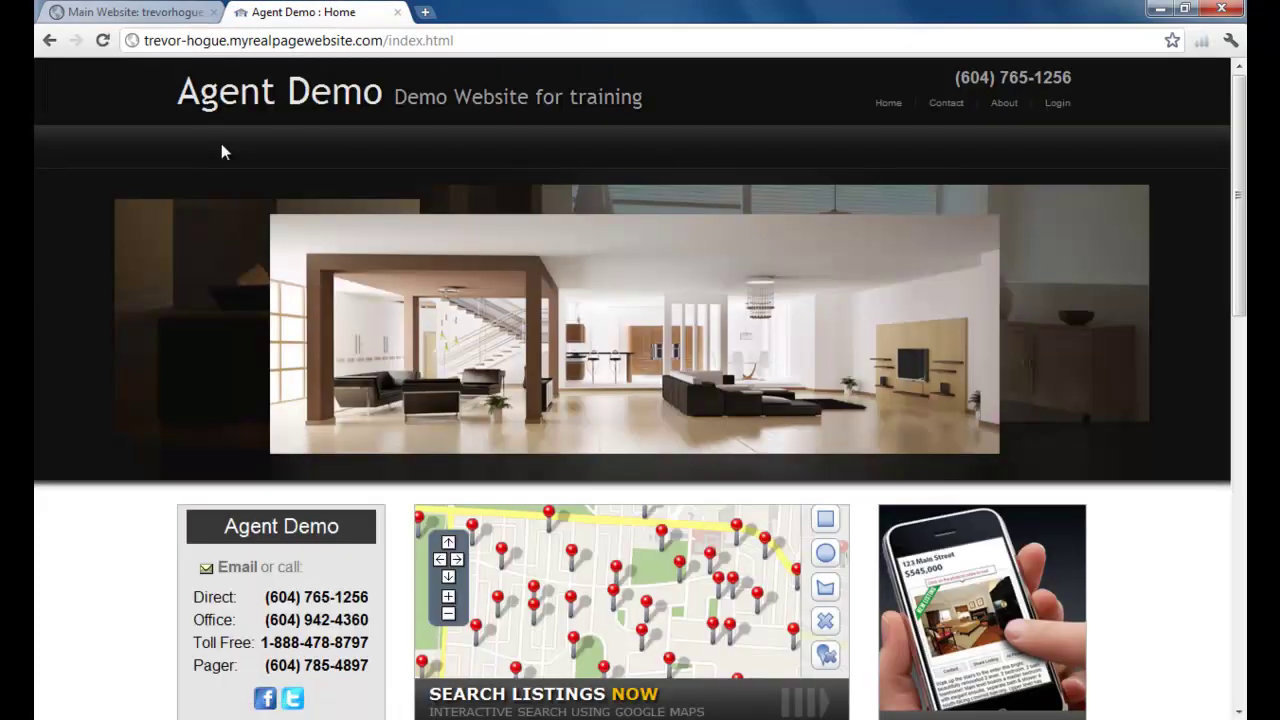
{"action": "scroll", "coordinate": [211, 220], "scroll_direction": "down", "scroll_amount": 4}
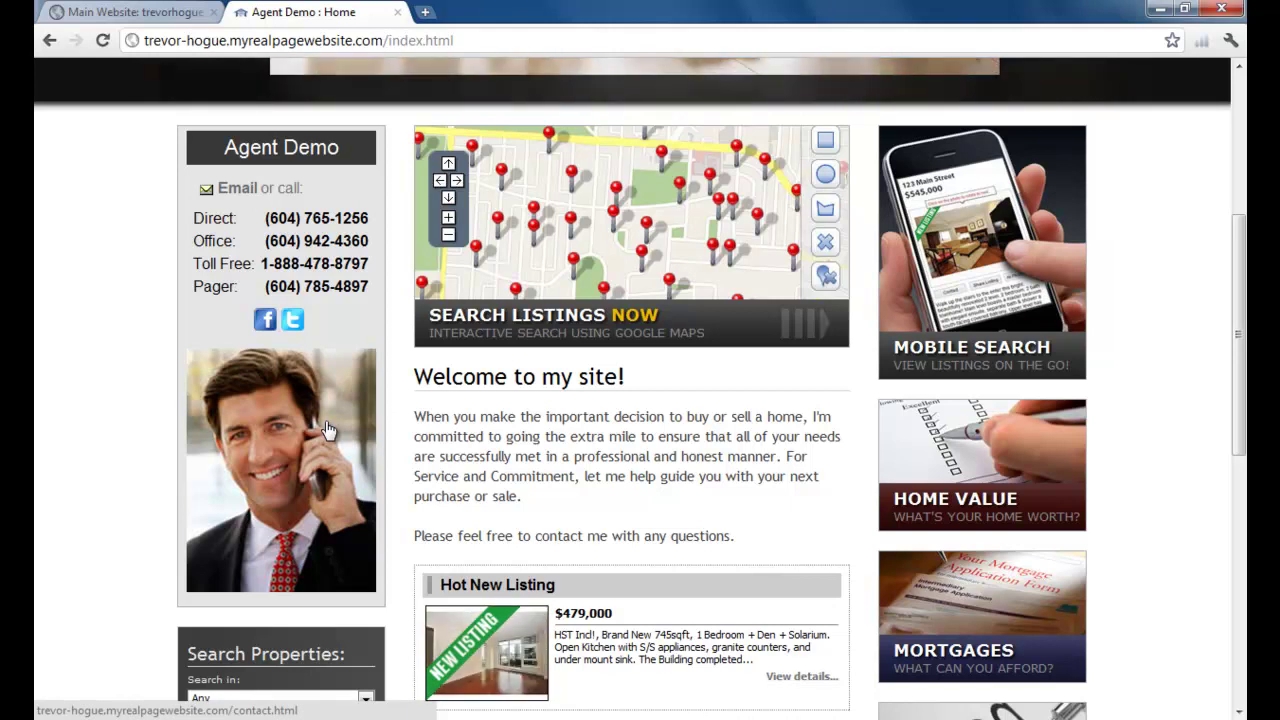
Return to the site manager and open the "Welcome to my site!" text weblet on the home page for editing.
{"action": "left_click", "coordinate": [150, 12]}
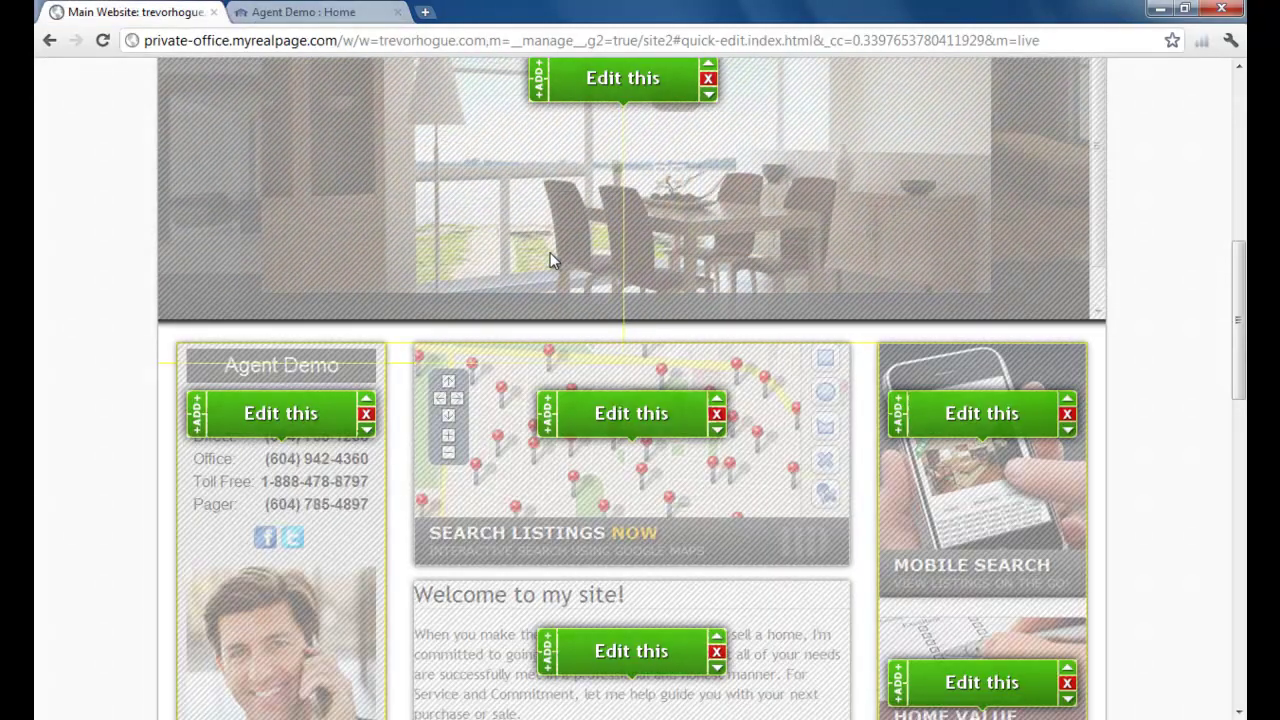
{"action": "scroll", "coordinate": [550, 255], "scroll_direction": "down", "scroll_amount": 1}
{"action": "scroll", "coordinate": [550, 258], "scroll_direction": "down", "scroll_amount": 1}
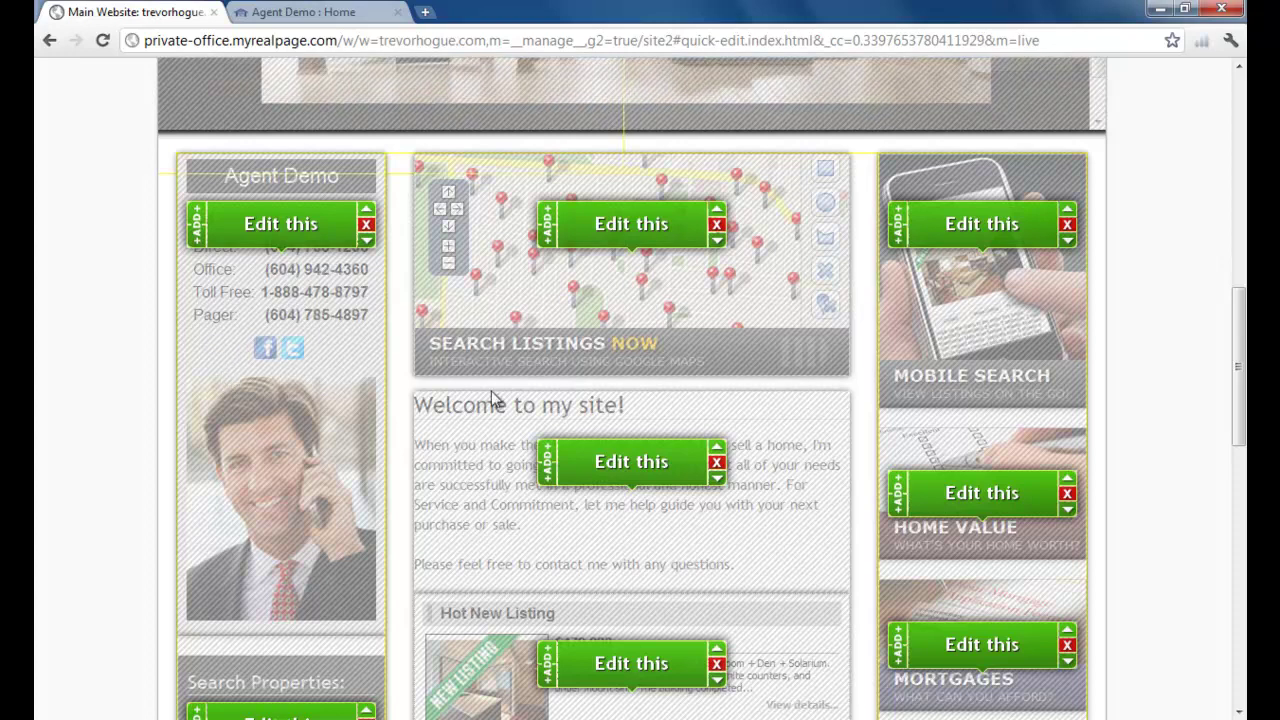
{"action": "left_click", "coordinate": [632, 462]}
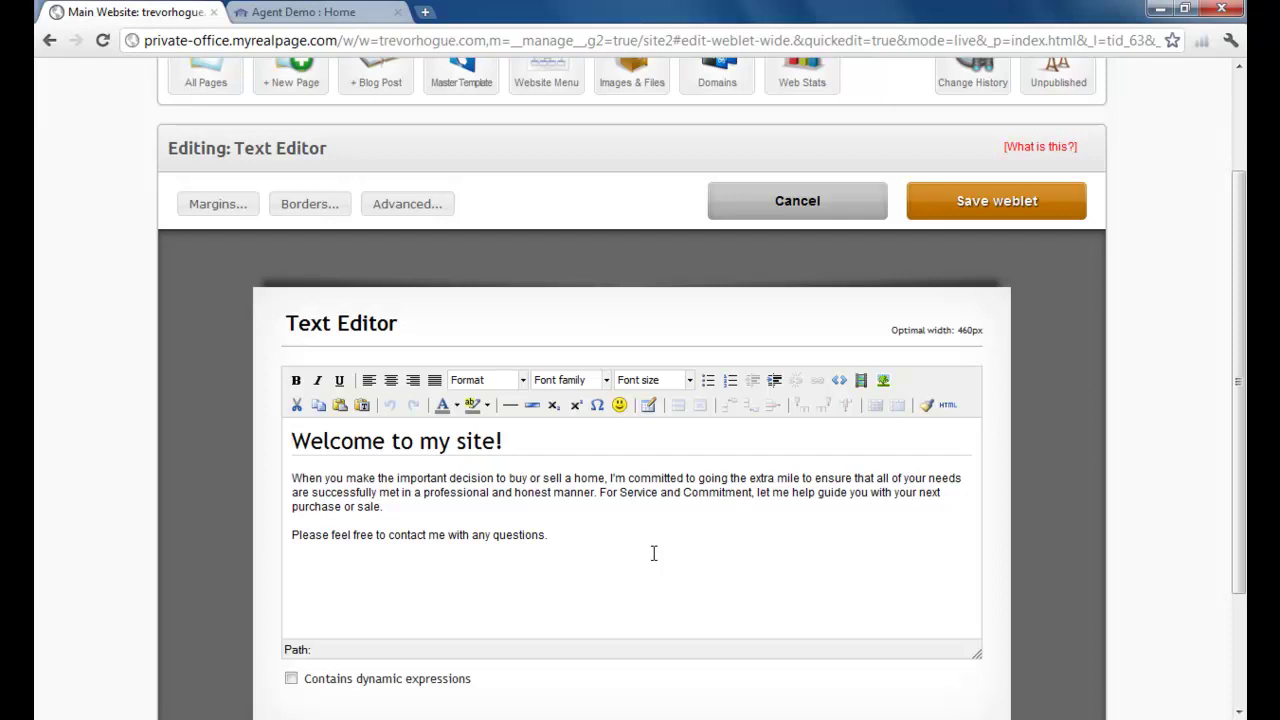
Delete the sentence "Please feel free to contact me with any questions." from the welcome text.
{"action": "left_click_drag", "start_coordinate": [571, 534], "coordinate": [291, 535]}
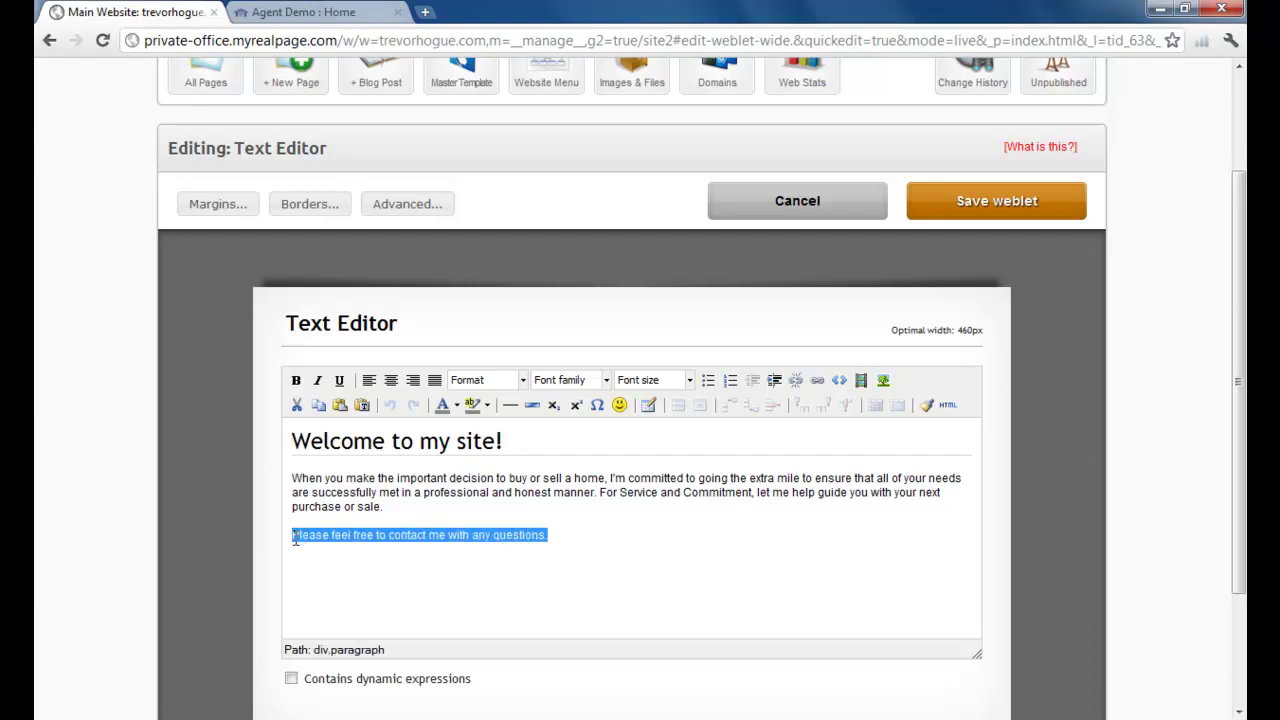
{"action": "key", "text": "Delete"}
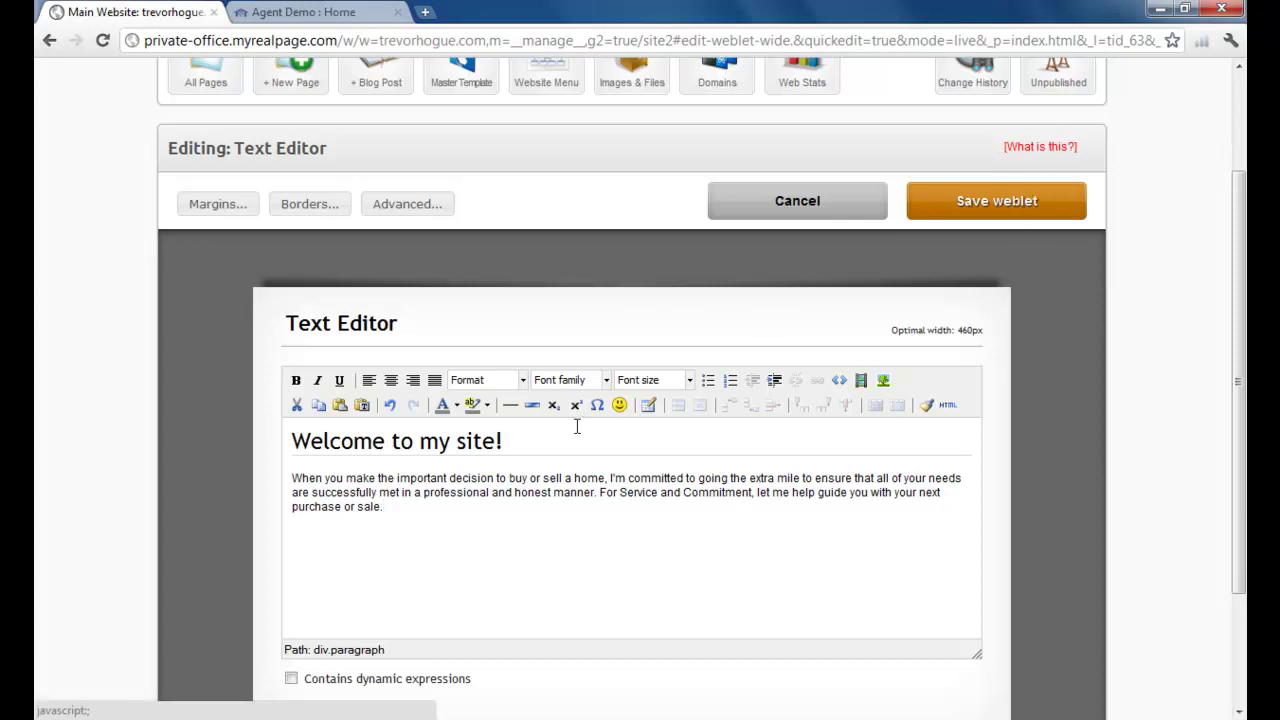
{"action": "left_click", "coordinate": [399, 540]}
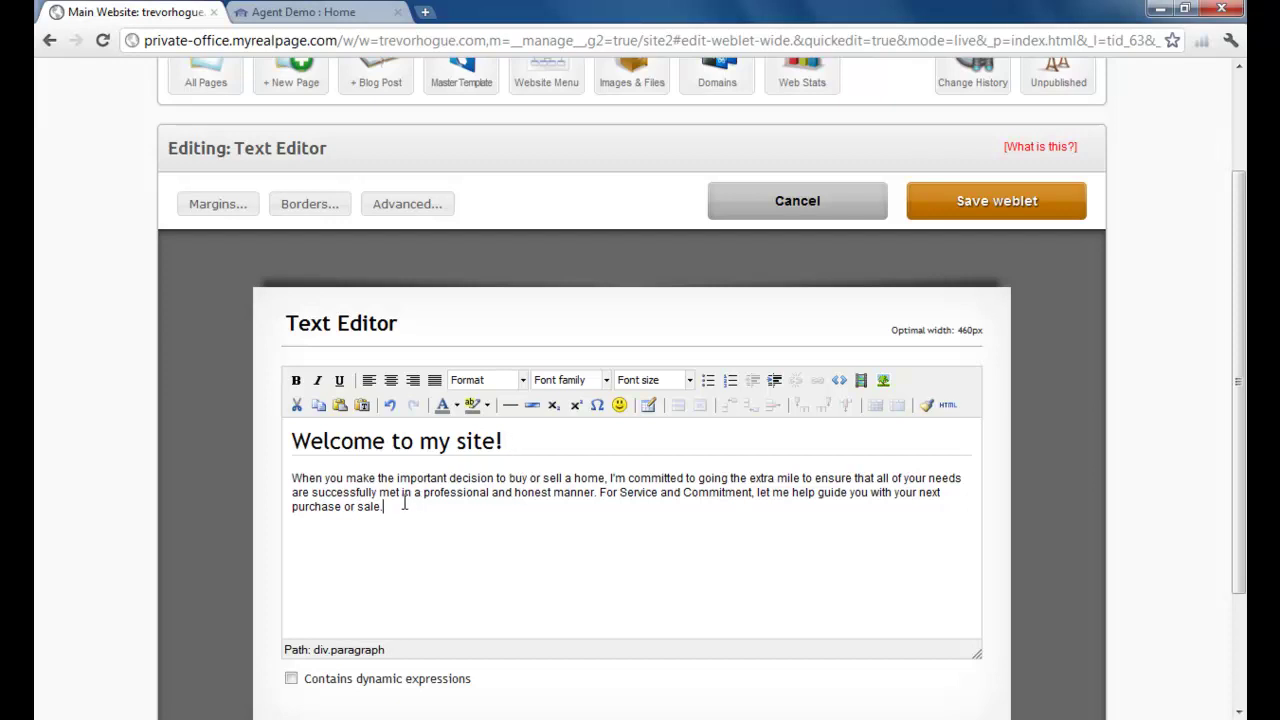
Make the sentence beginning "For Service and Commitment" bold and save the welcome text weblet.
{"action": "left_click_drag", "start_coordinate": [600, 494], "coordinate": [548, 516]}
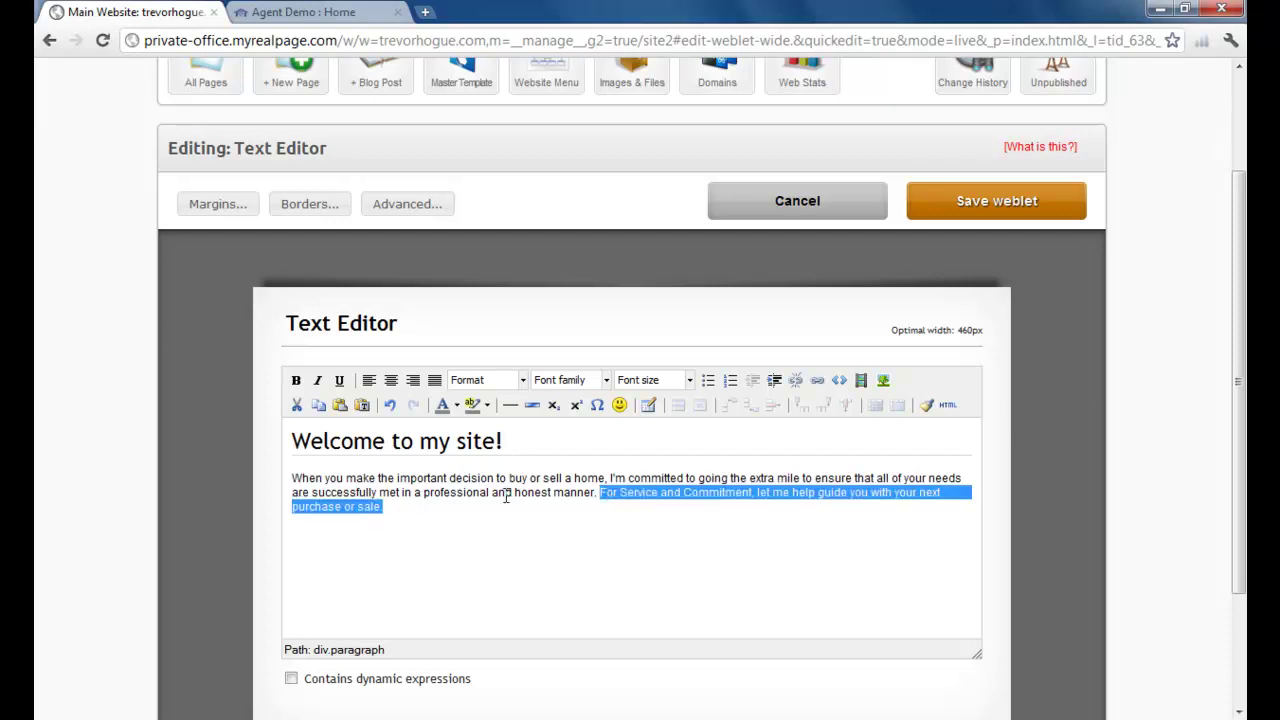
{"action": "left_click", "coordinate": [296, 380]}
{"action": "left_click", "coordinate": [414, 508]}
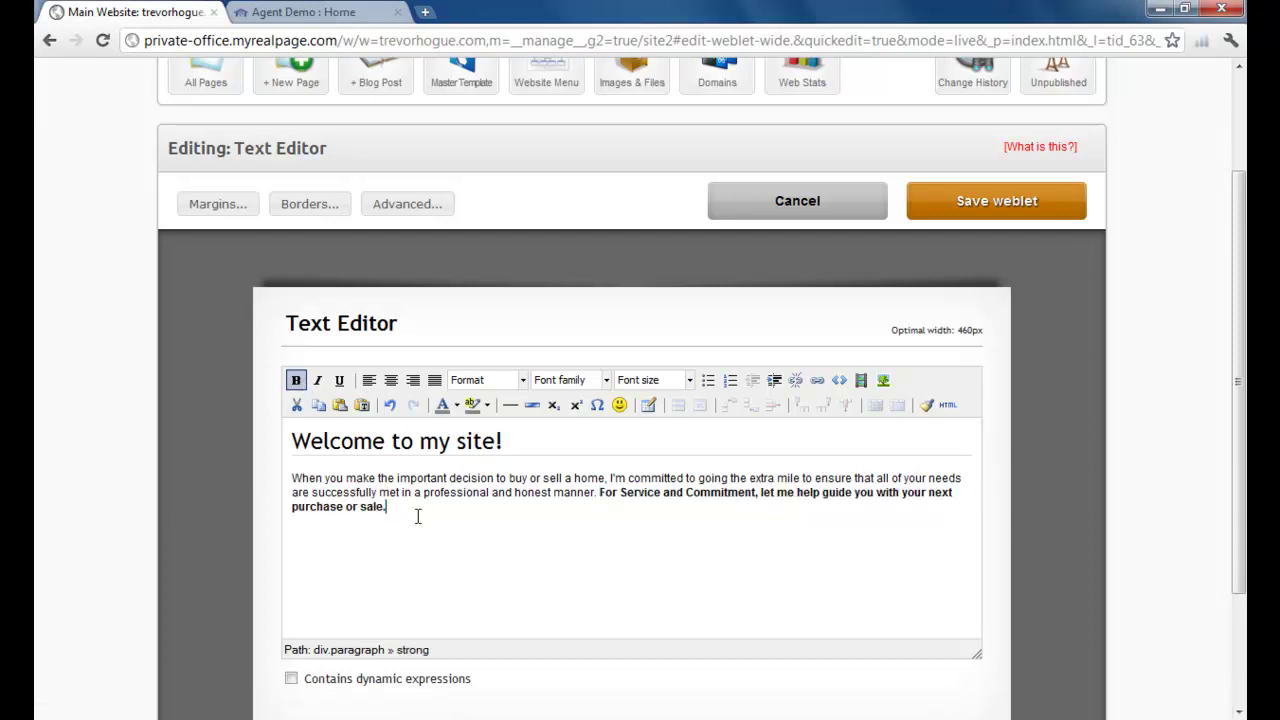
{"action": "left_click", "coordinate": [985, 219]}
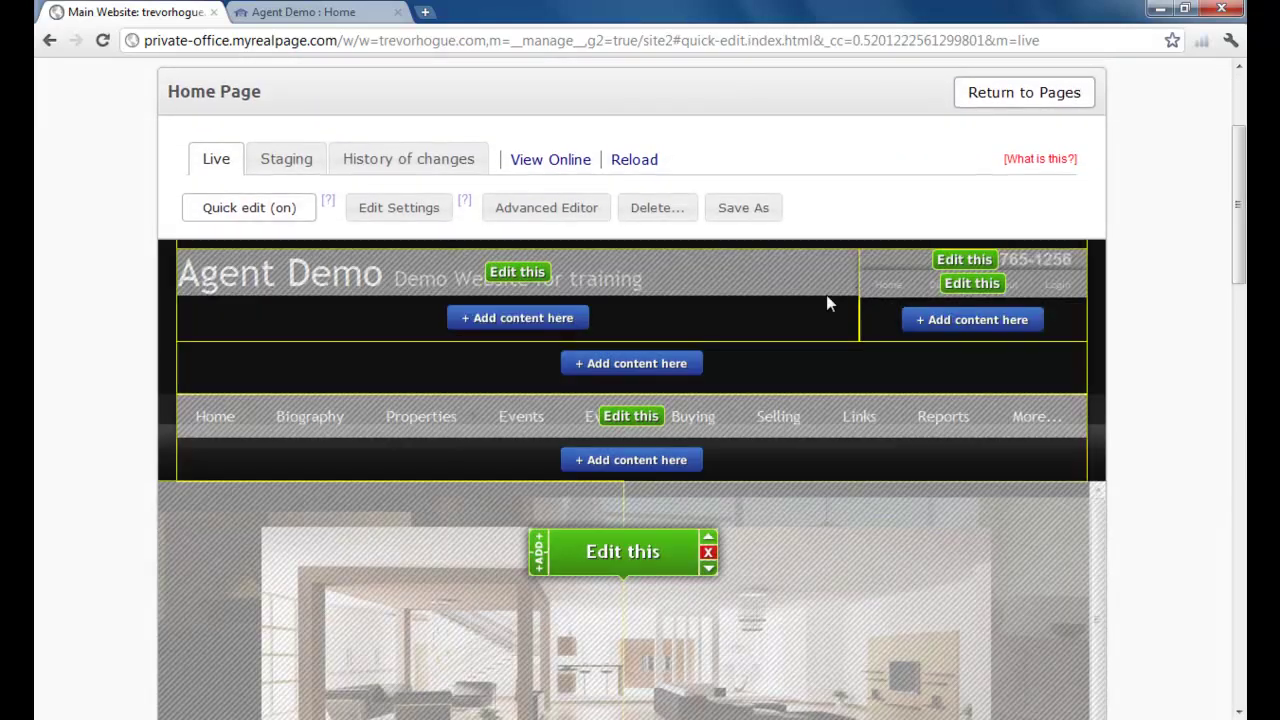
Delete the Hot New Listing weblet from the middle column of the home page and confirm the deletion.
{"action": "scroll", "coordinate": [826, 295], "scroll_direction": "down", "scroll_amount": 3}
{"action": "scroll", "coordinate": [826, 303], "scroll_direction": "down", "scroll_amount": 2}
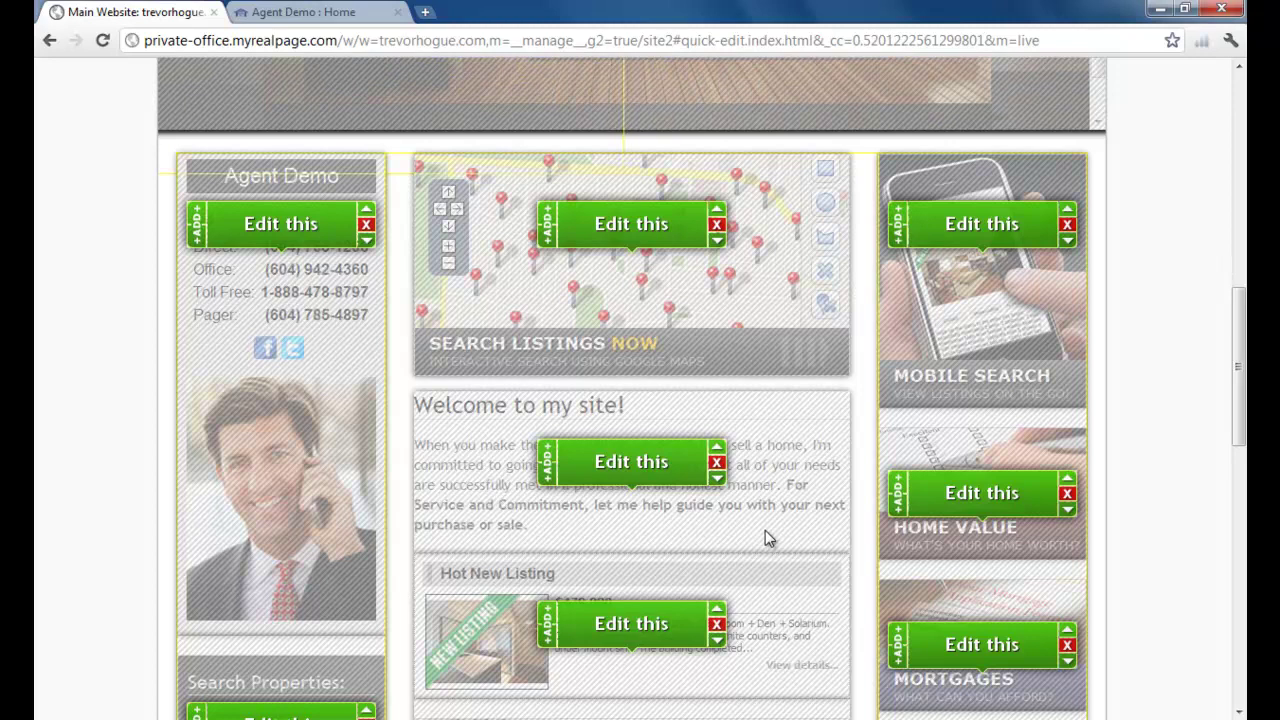
{"action": "scroll", "coordinate": [750, 455], "scroll_direction": "down", "scroll_amount": 1}
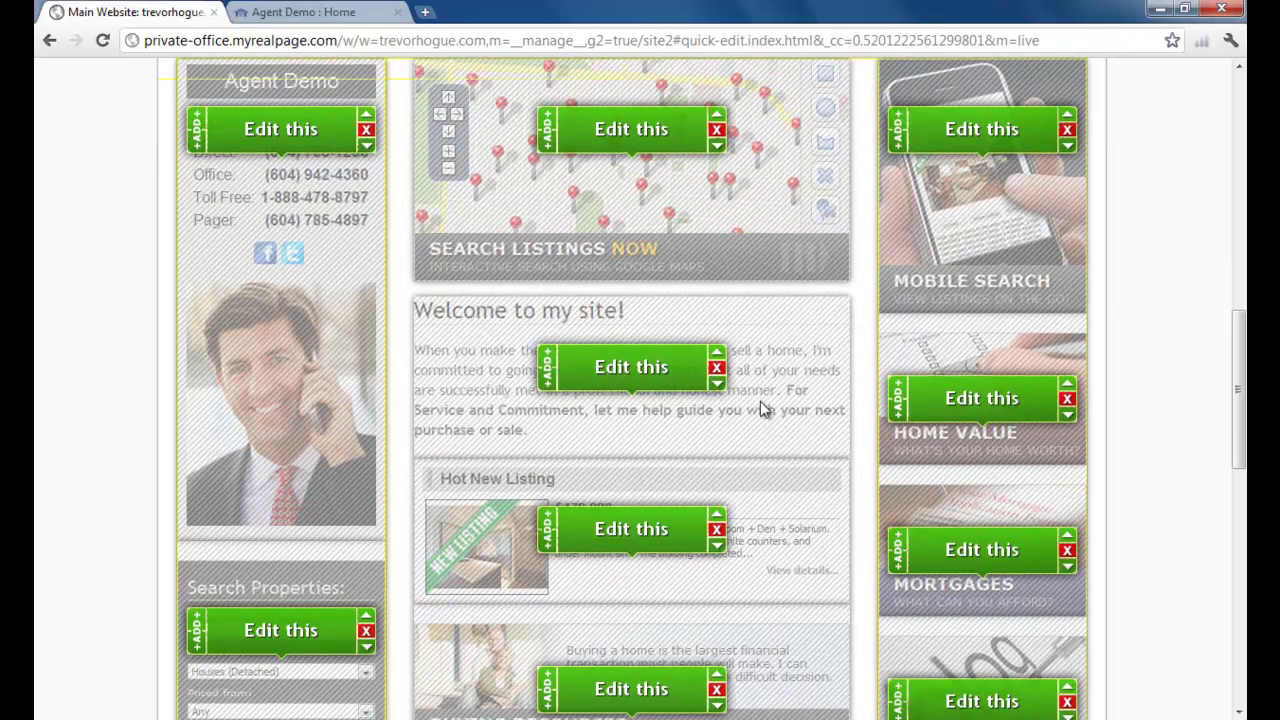
{"action": "scroll", "coordinate": [760, 402], "scroll_direction": "down", "scroll_amount": 1}
{"action": "scroll", "coordinate": [760, 402], "scroll_direction": "down", "scroll_amount": 1}
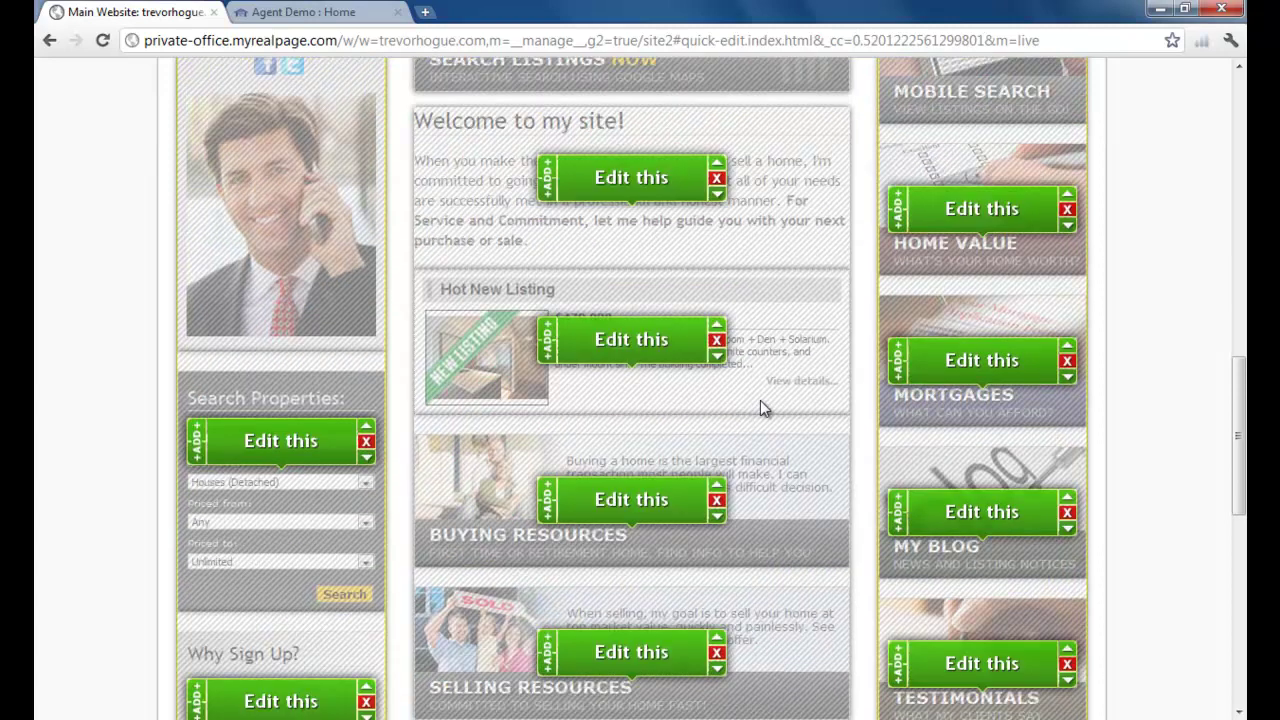
{"action": "scroll", "coordinate": [760, 408], "scroll_direction": "up", "scroll_amount": 4}
{"action": "scroll", "coordinate": [760, 408], "scroll_direction": "down", "scroll_amount": 3}
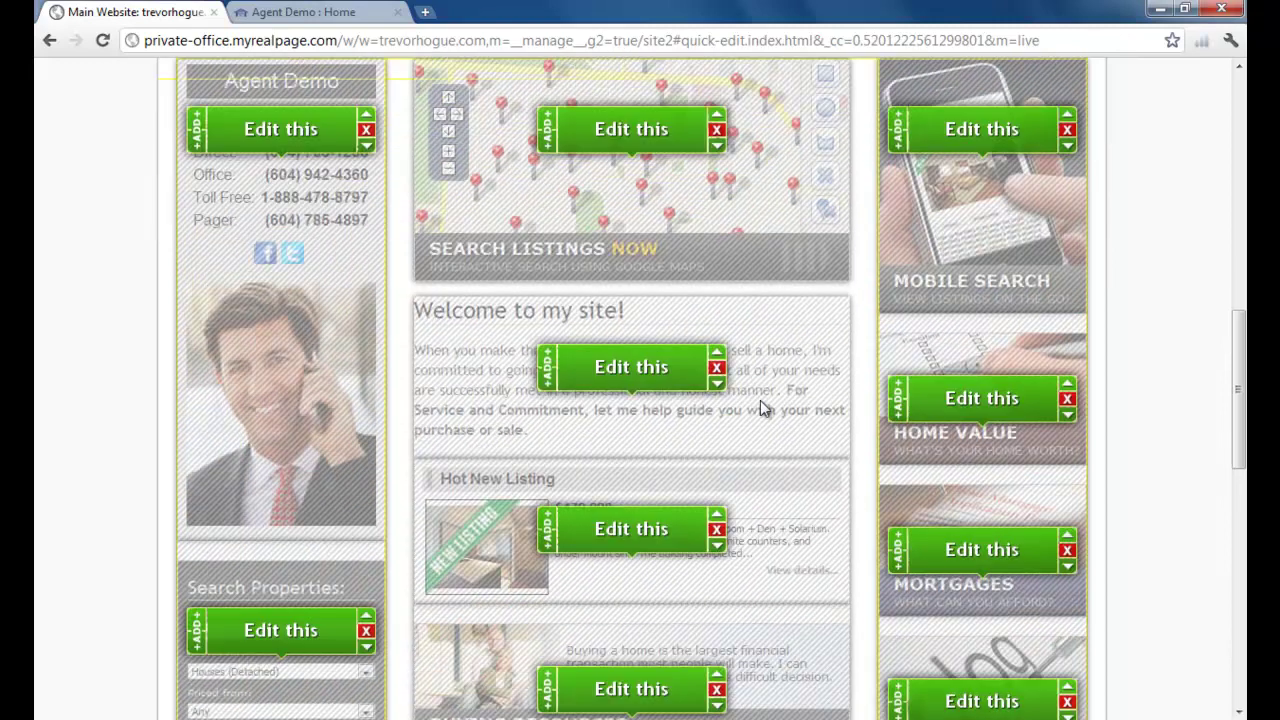
{"action": "scroll", "coordinate": [760, 408], "scroll_direction": "down", "scroll_amount": 1}
{"action": "scroll", "coordinate": [760, 408], "scroll_direction": "down", "scroll_amount": 1}
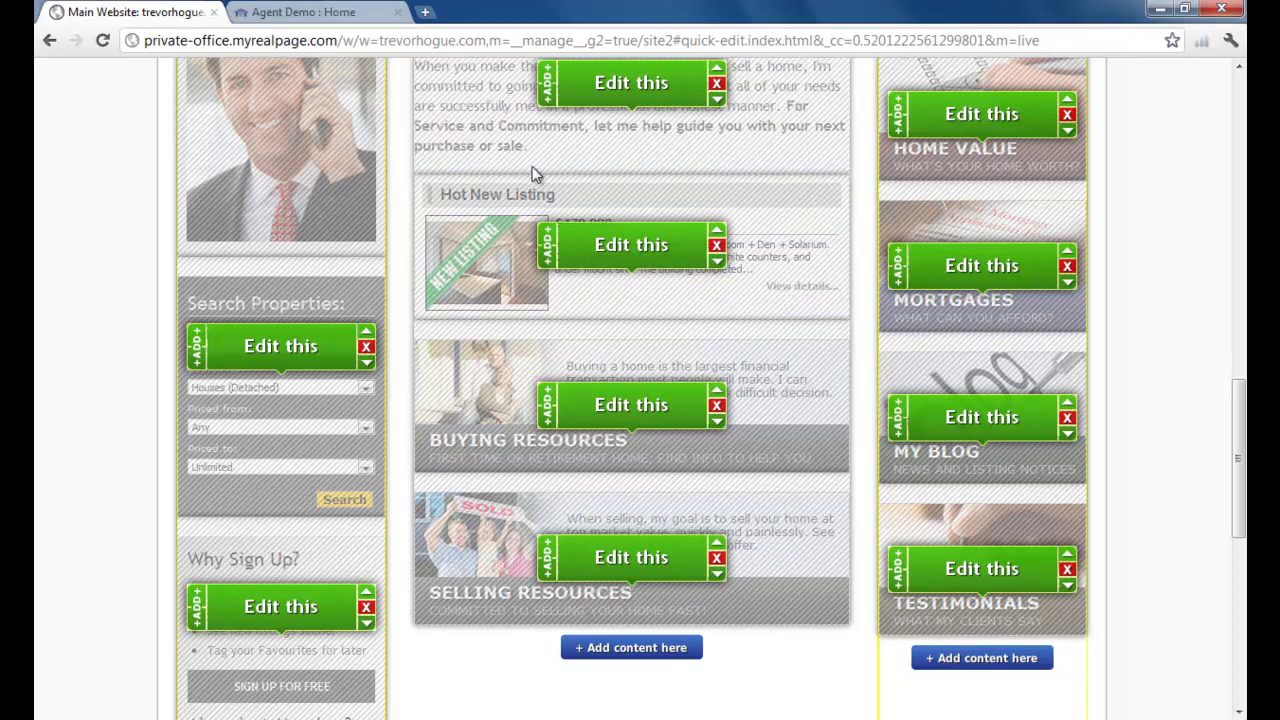
{"action": "left_click", "coordinate": [716, 247]}
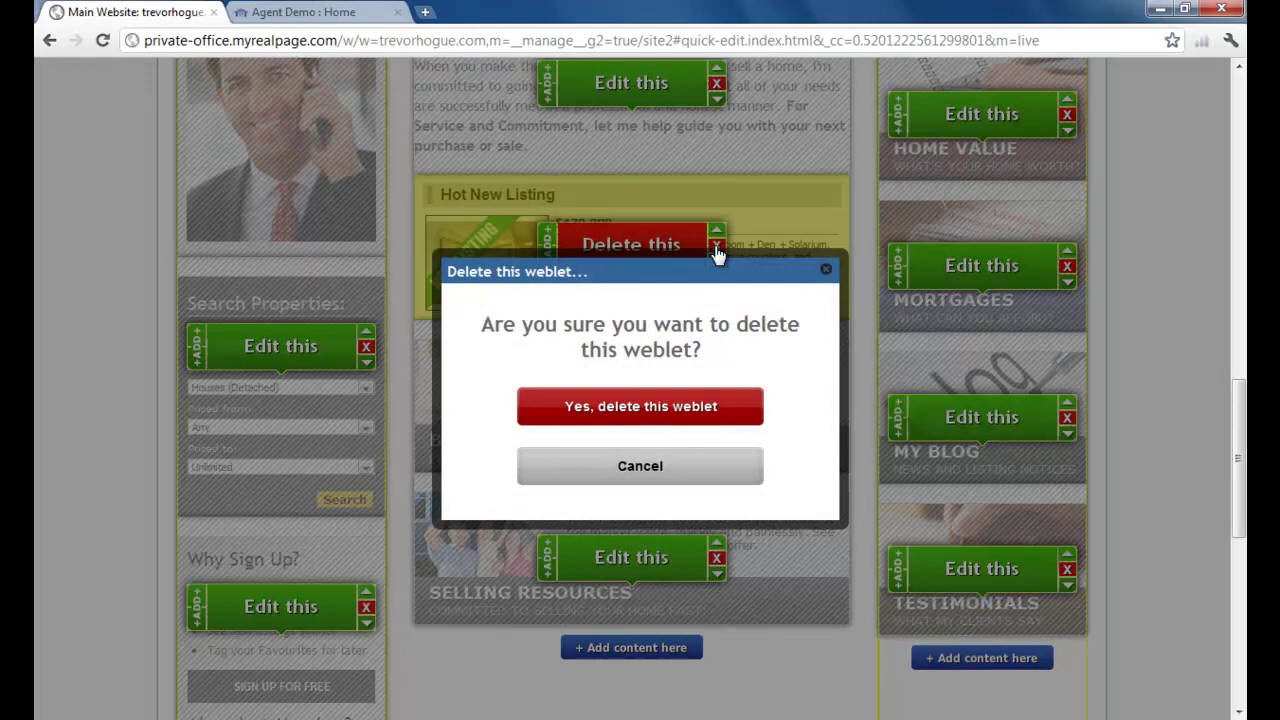
{"action": "left_click", "coordinate": [648, 408]}
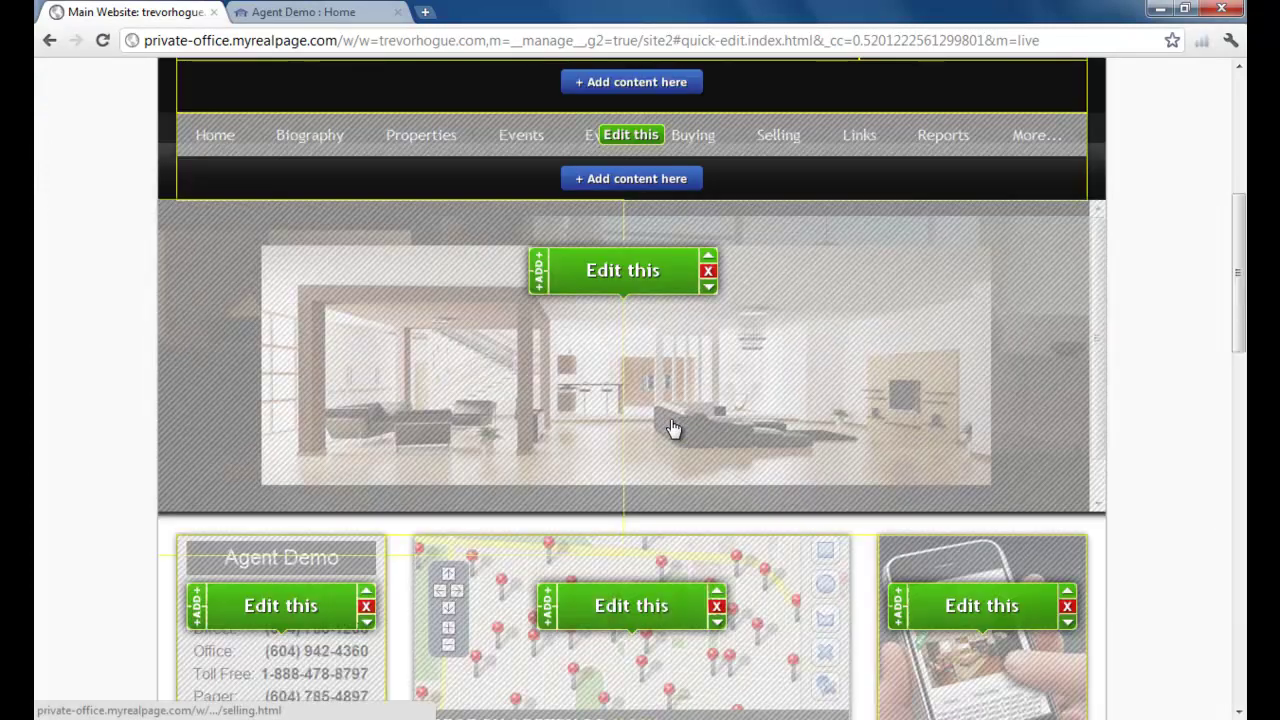
Move the "Welcome to my site!" weblet up above the Search Listings Now map and confirm the move.
{"action": "scroll", "coordinate": [673, 428], "scroll_direction": "down", "scroll_amount": 5}
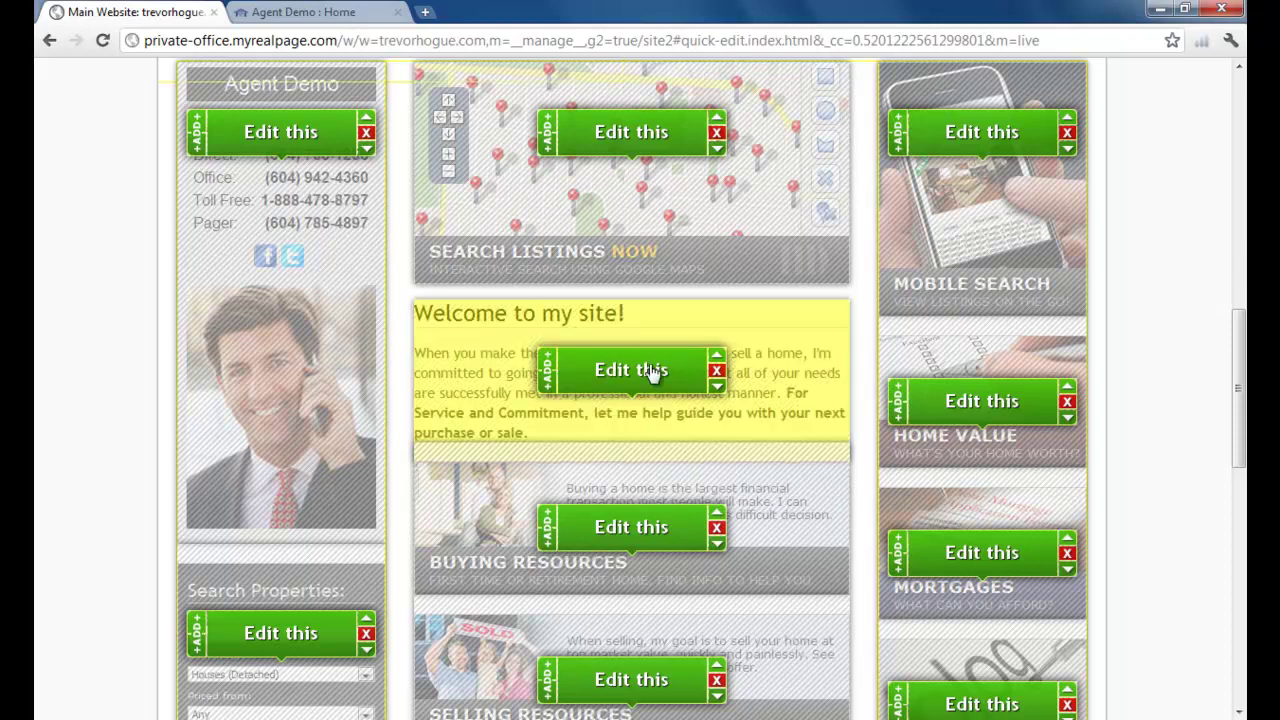
{"action": "left_click", "coordinate": [717, 361]}
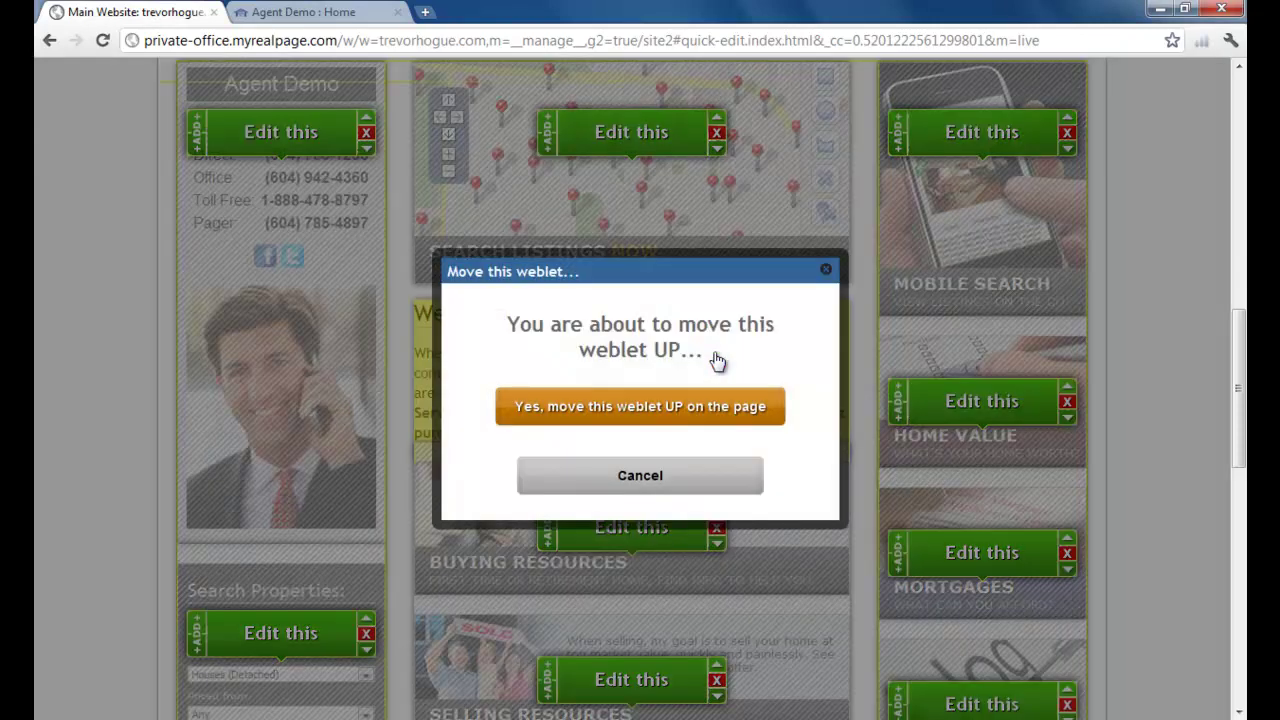
{"action": "left_click", "coordinate": [645, 408]}
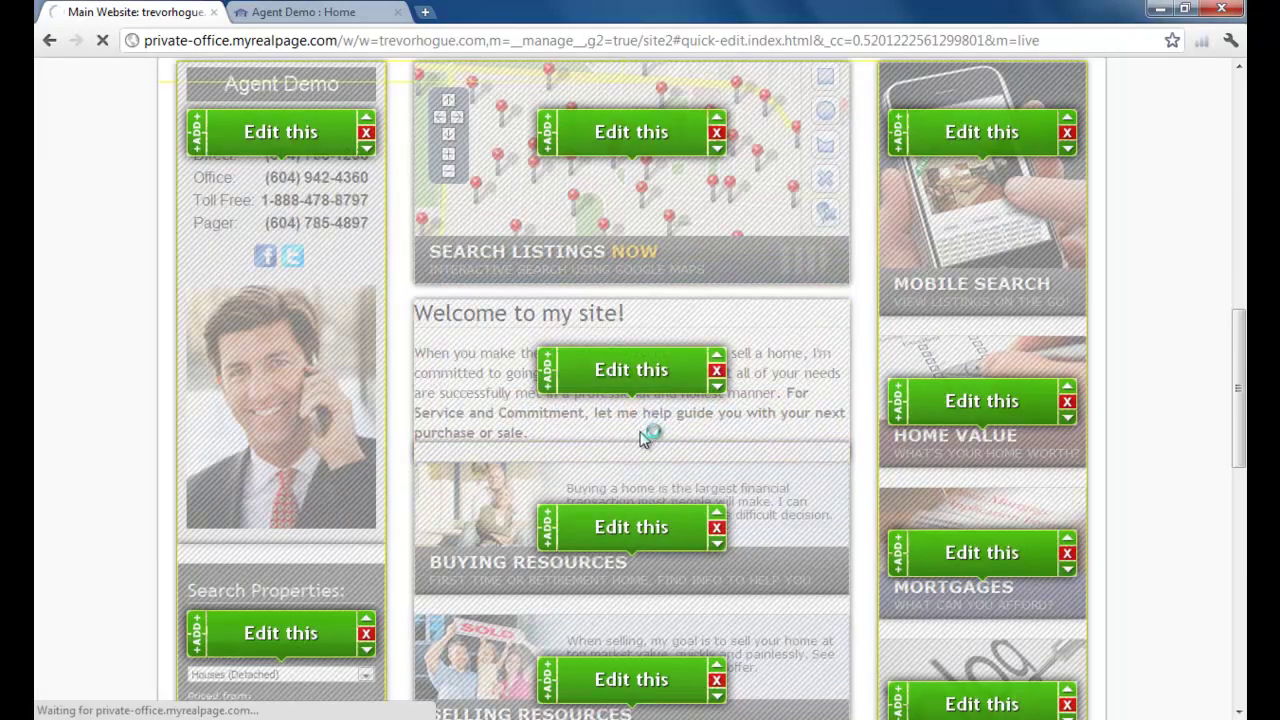
{"action": "scroll", "coordinate": [706, 432], "scroll_direction": "up", "scroll_amount": 2}
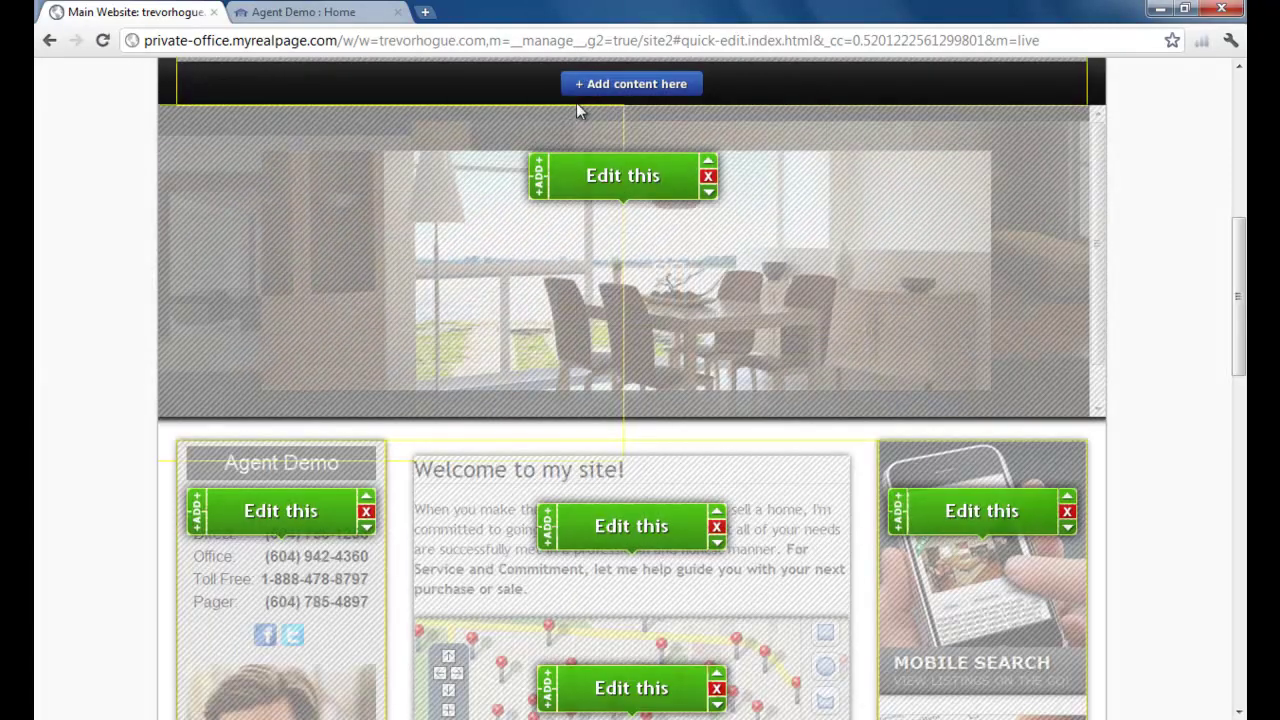
Add a Featured Listing weblet from the Real Estate category at the end of the middle column, below Selling Resources.
{"action": "scroll", "coordinate": [631, 207], "scroll_direction": "down", "scroll_amount": 2}
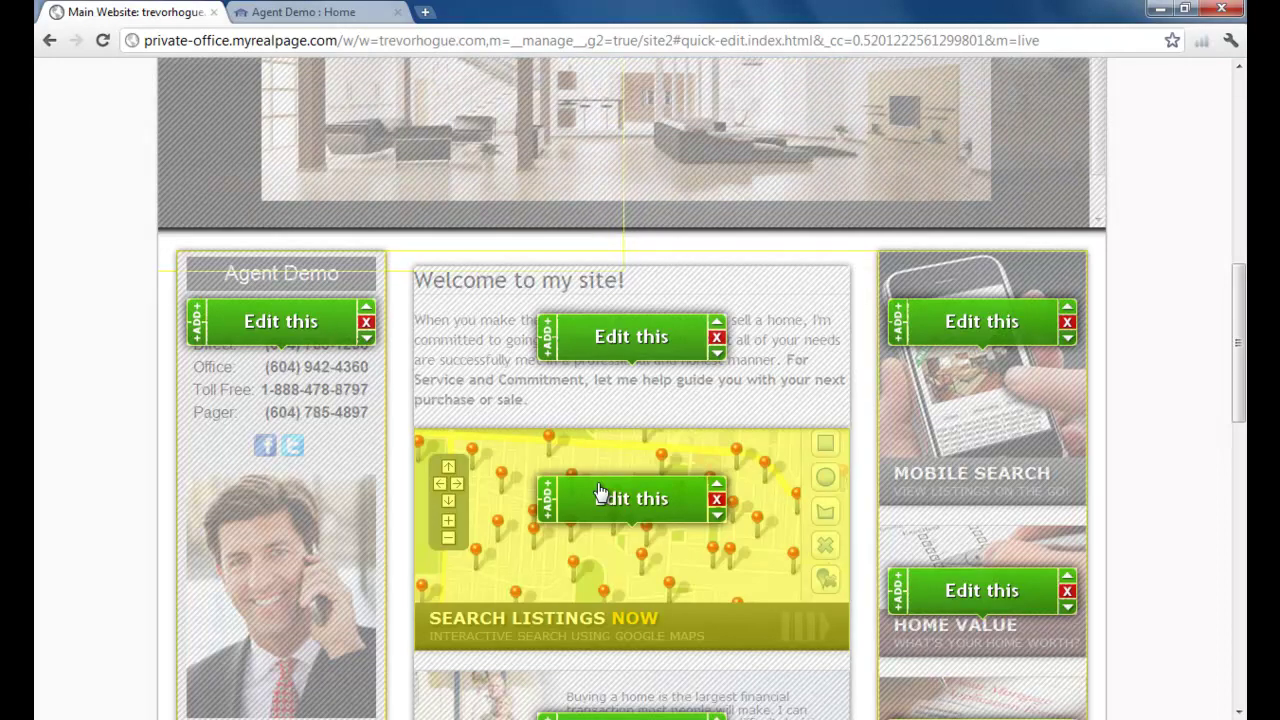
{"action": "scroll", "coordinate": [688, 430], "scroll_direction": "down", "scroll_amount": 1}
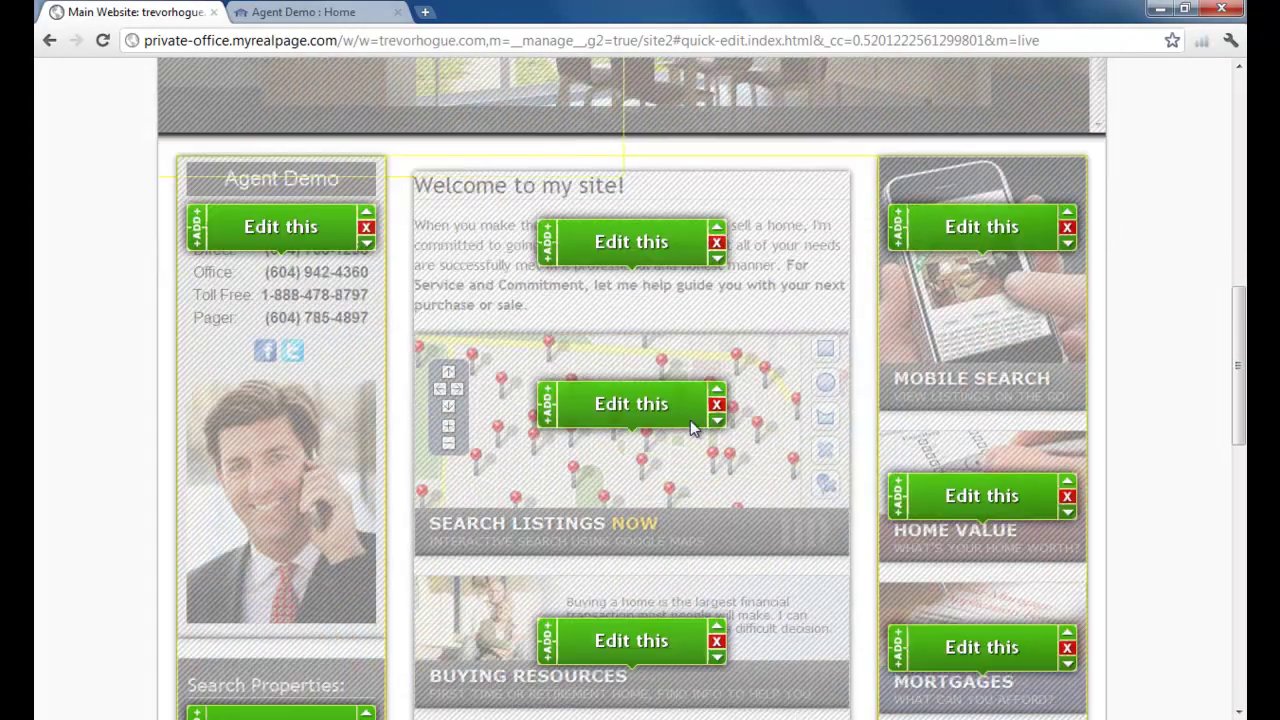
{"action": "scroll", "coordinate": [690, 425], "scroll_direction": "down", "scroll_amount": 1}
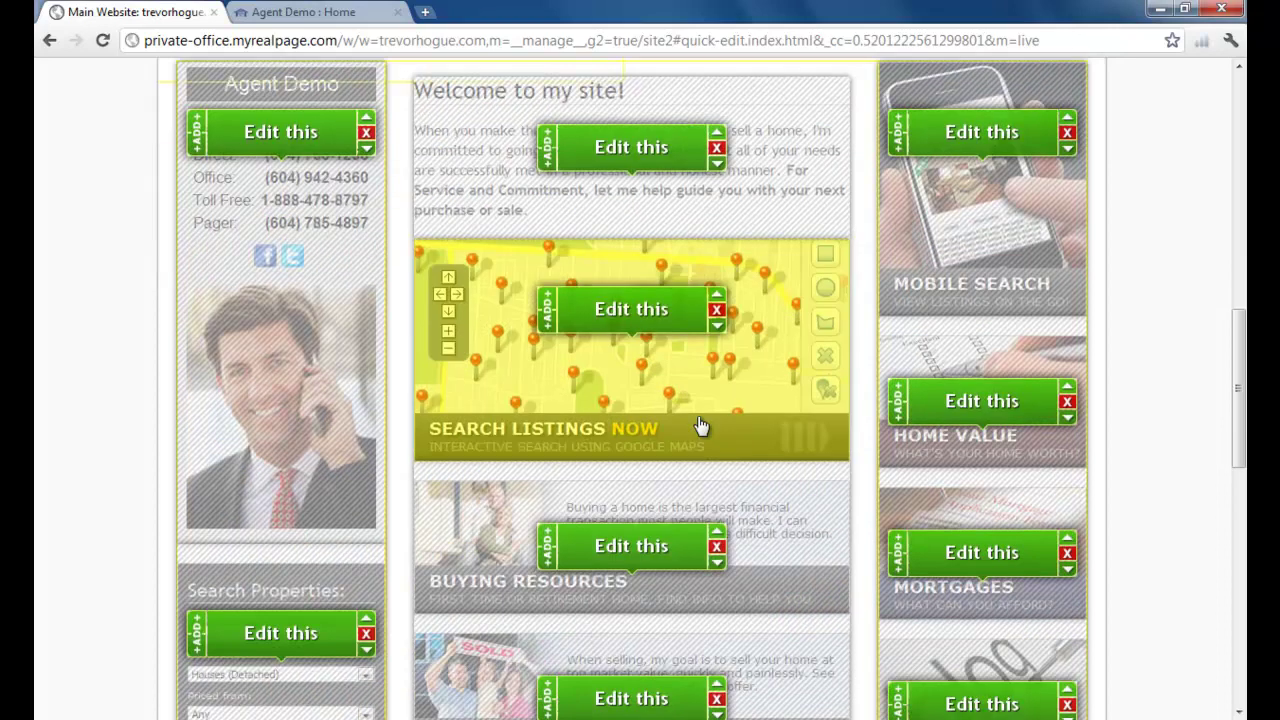
{"action": "scroll", "coordinate": [697, 424], "scroll_direction": "down", "scroll_amount": 1}
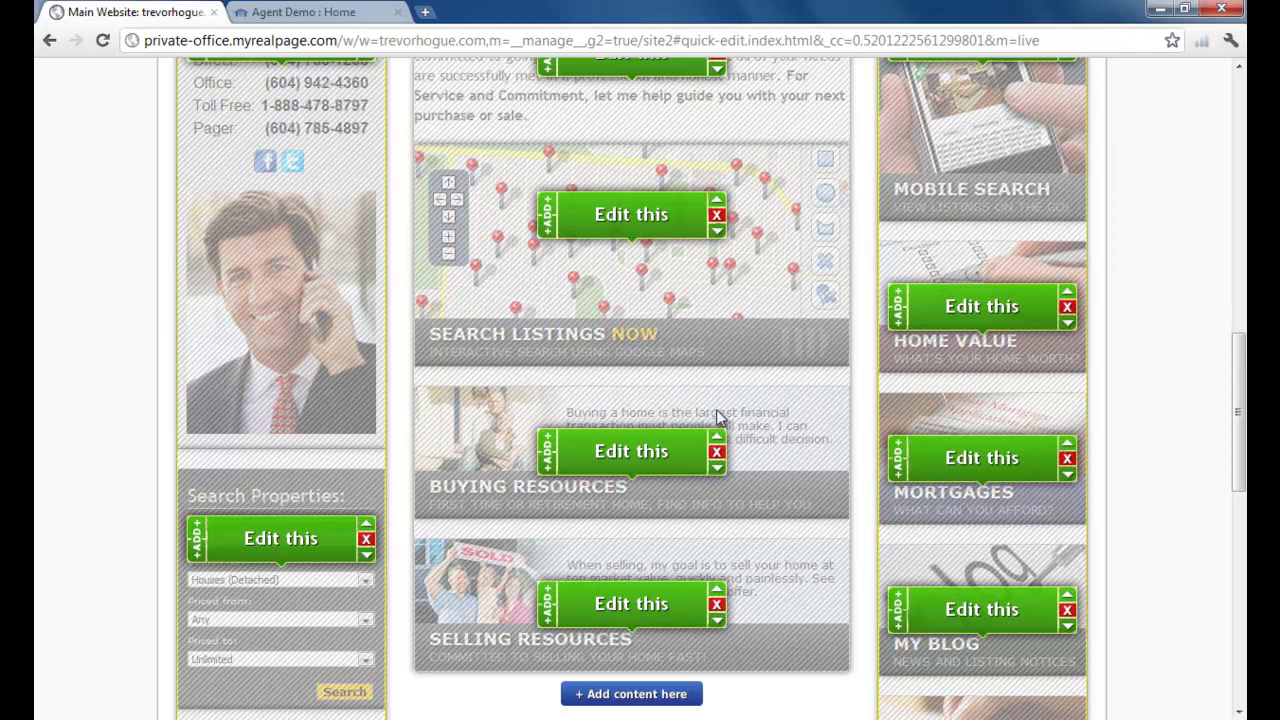
{"action": "scroll", "coordinate": [741, 402], "scroll_direction": "down", "scroll_amount": 1}
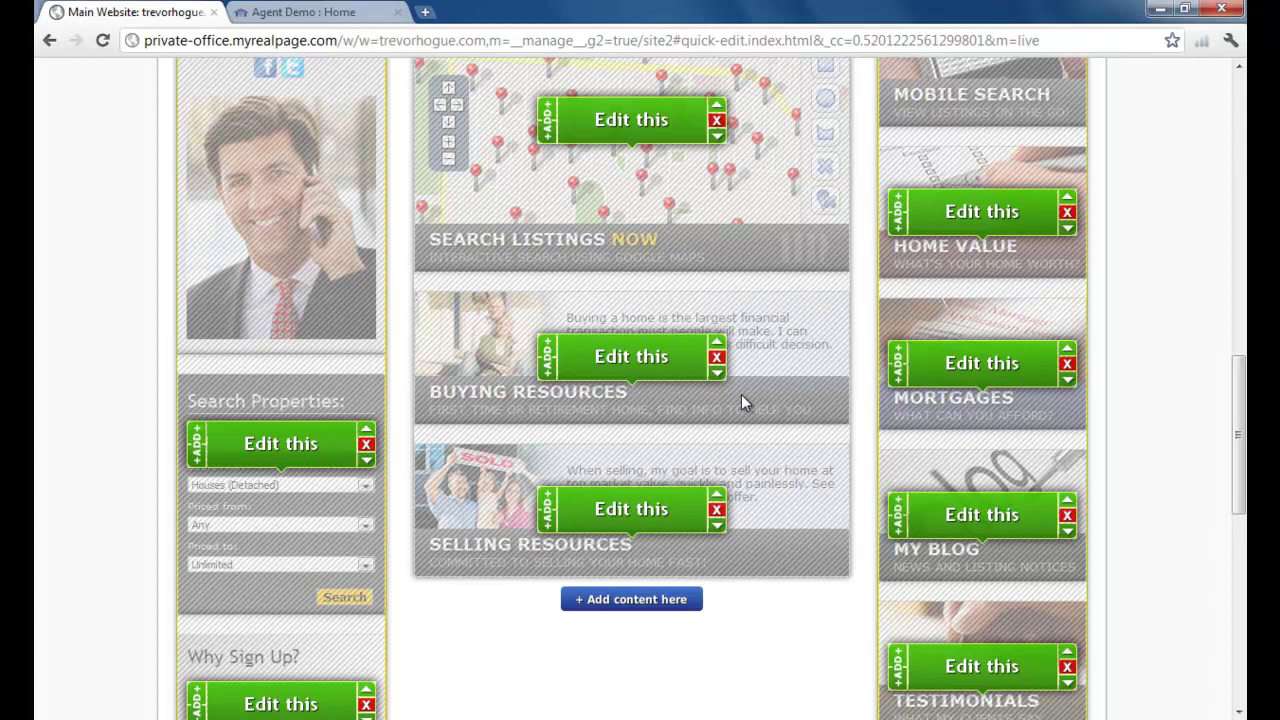
{"action": "scroll", "coordinate": [741, 402], "scroll_direction": "down", "scroll_amount": 1}
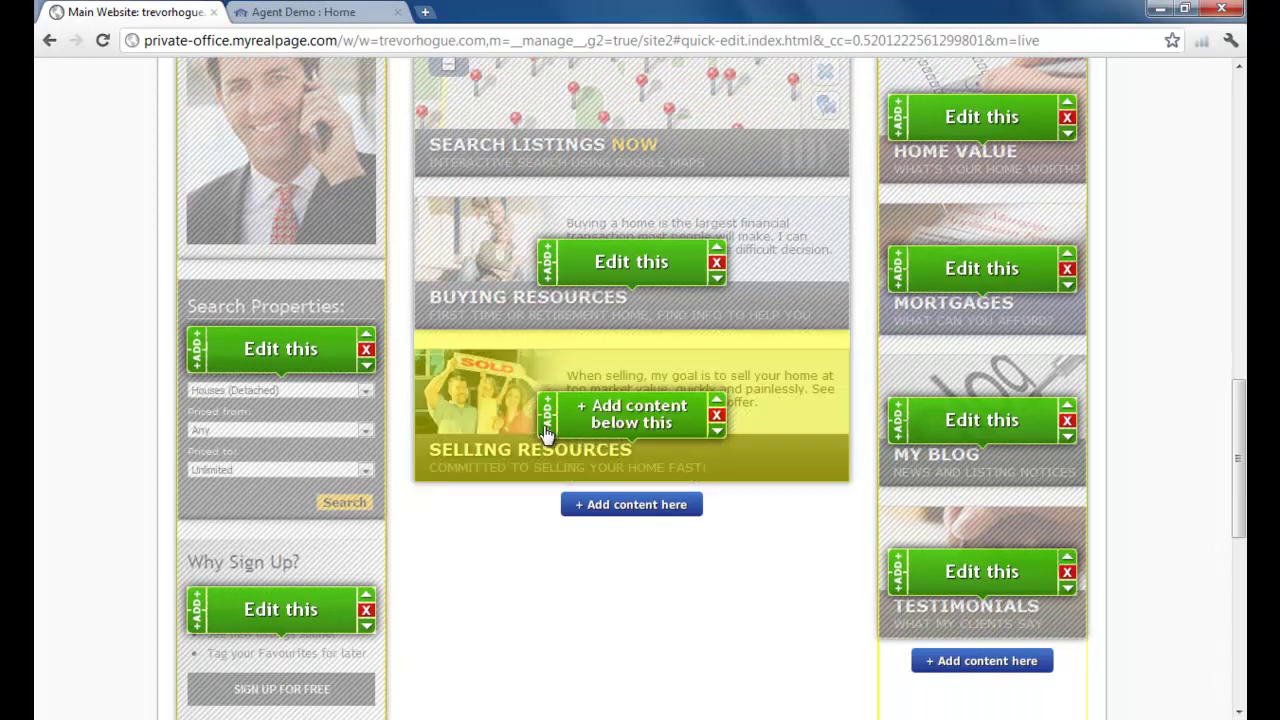
{"action": "left_click", "coordinate": [610, 508]}
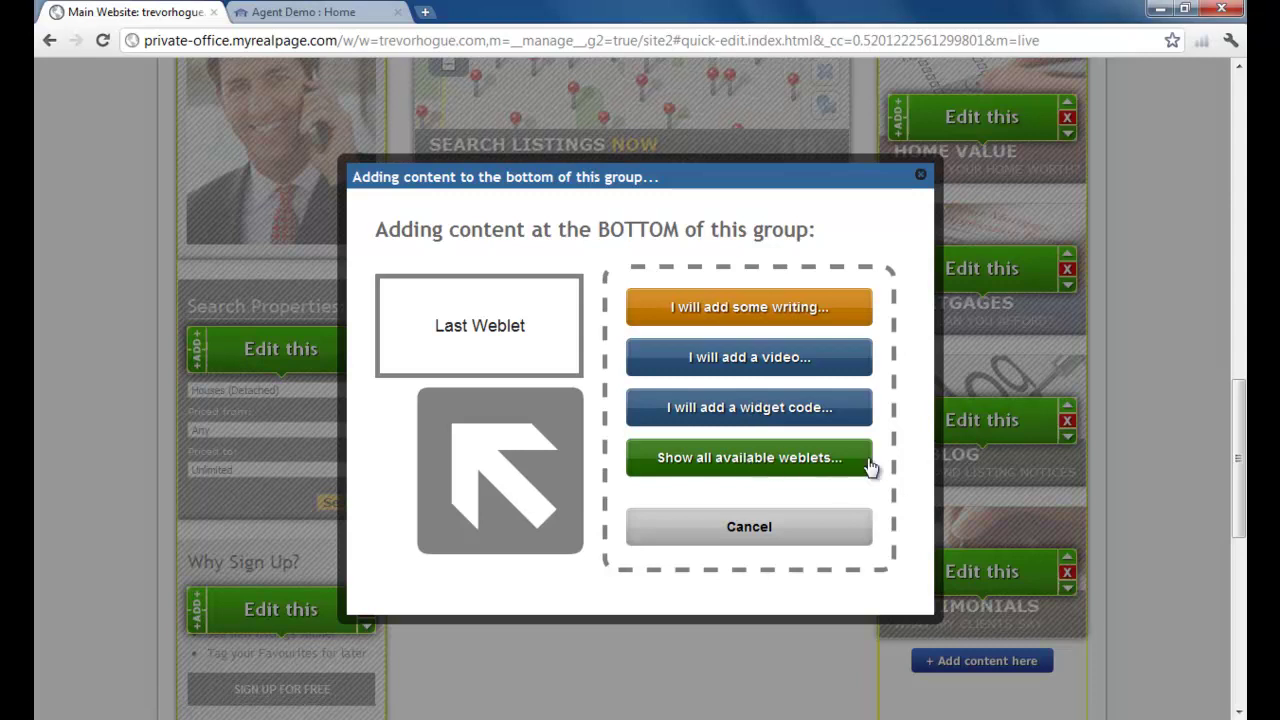
{"action": "left_click", "coordinate": [750, 458]}
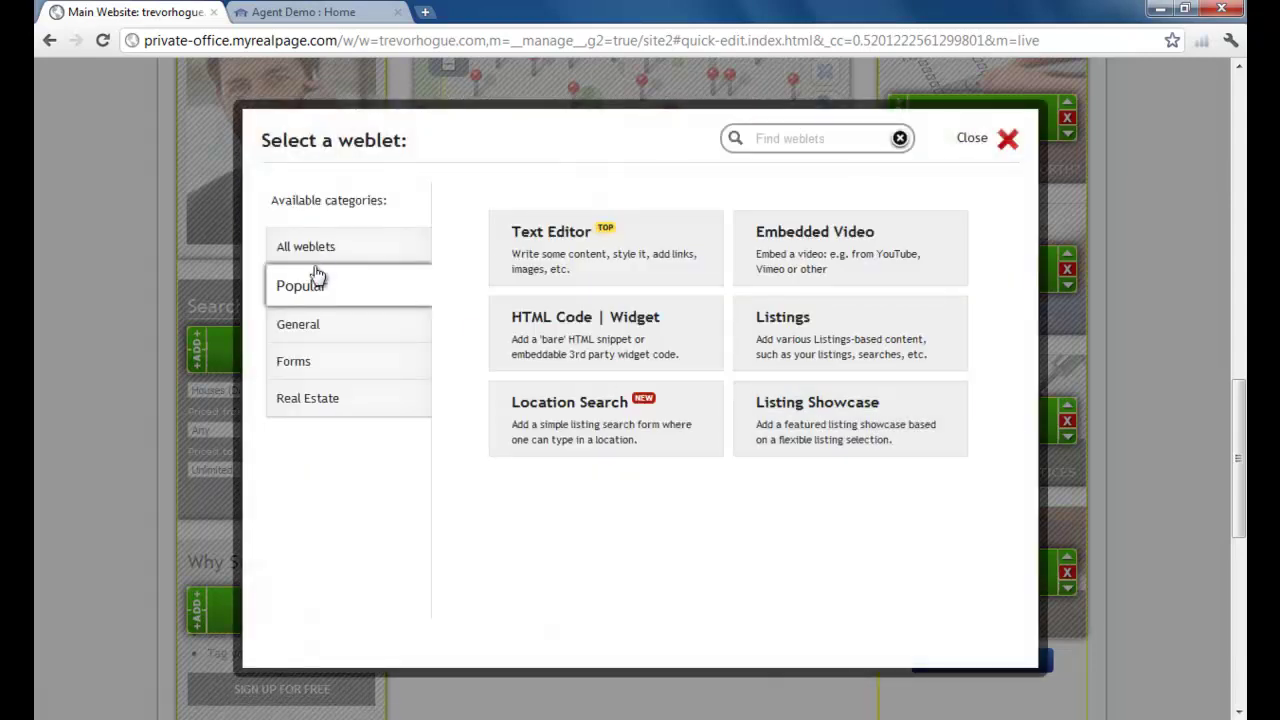
{"action": "left_click", "coordinate": [303, 400]}
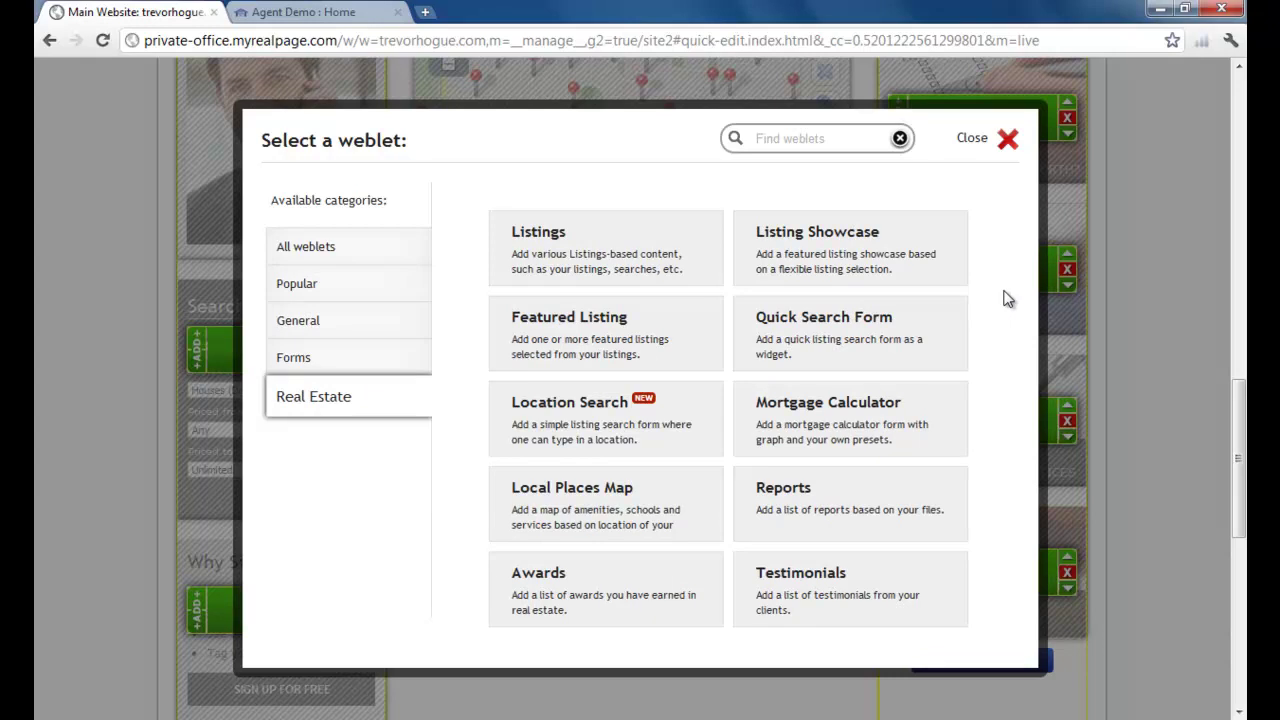
{"action": "left_click", "coordinate": [578, 330]}
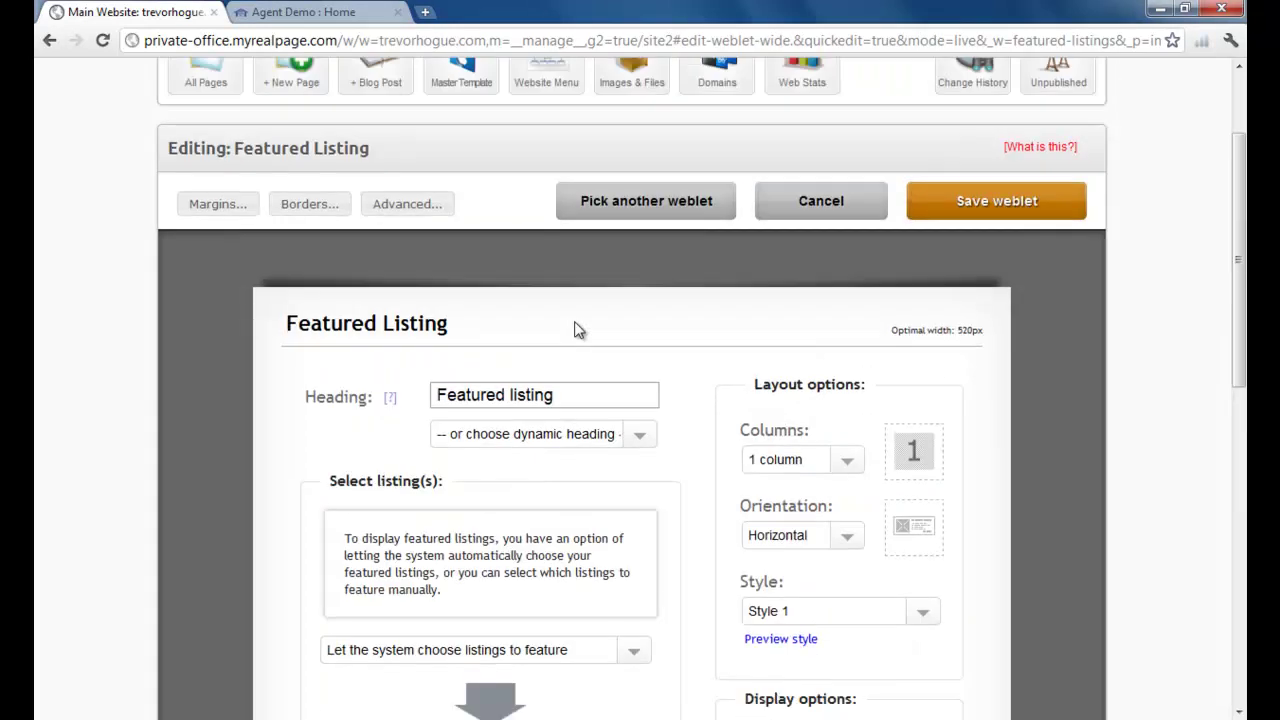
Change the weblet's heading to "Featured Listing", keep the system-chosen listing options, and save the weblet.
{"action": "scroll", "coordinate": [701, 405], "scroll_direction": "down", "scroll_amount": 1}
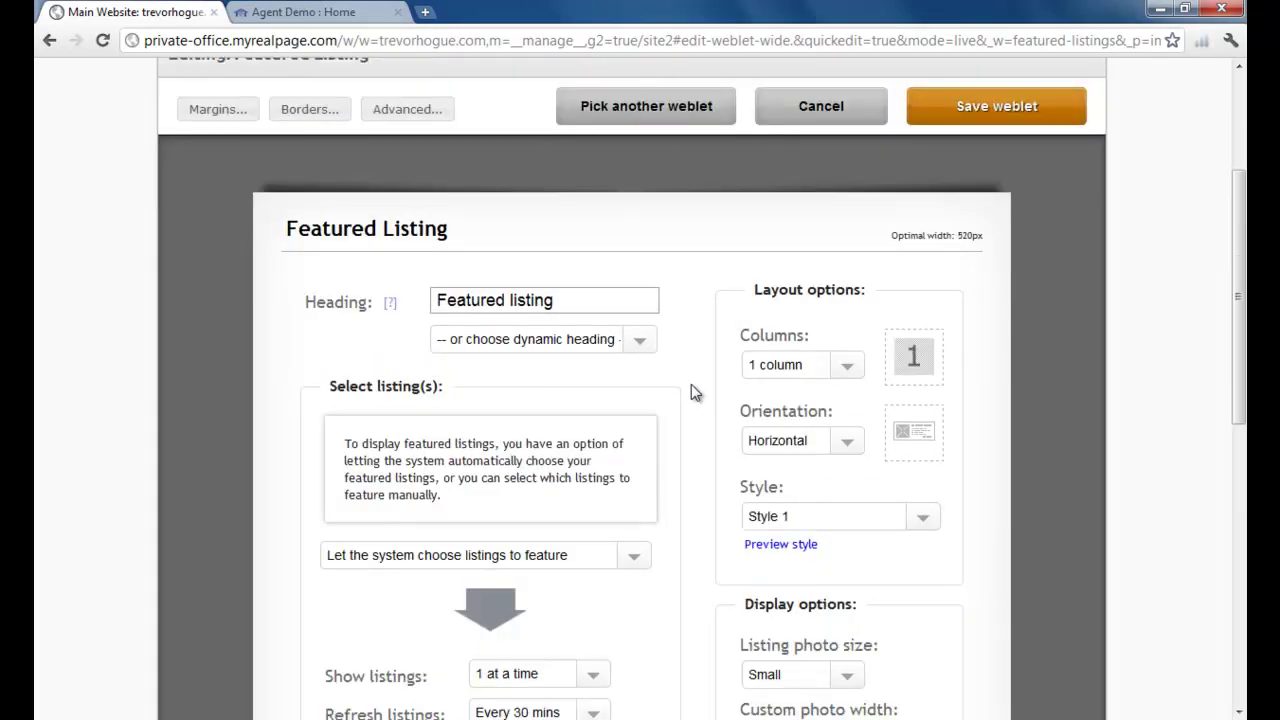
{"action": "left_click", "coordinate": [515, 302]}
{"action": "key", "text": "BackSpace"}
{"action": "type", "text": "L"}
{"action": "scroll", "coordinate": [686, 347], "scroll_direction": "down", "scroll_amount": 2}
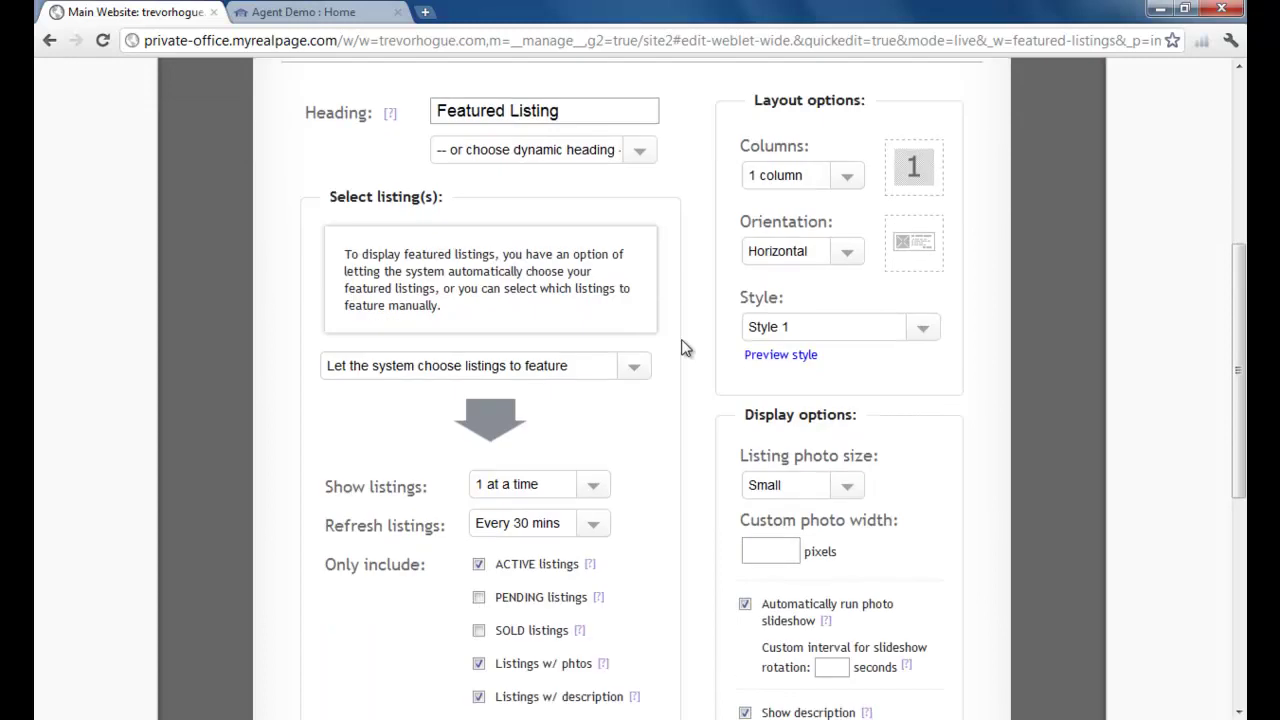
{"action": "scroll", "coordinate": [686, 347], "scroll_direction": "down", "scroll_amount": 1}
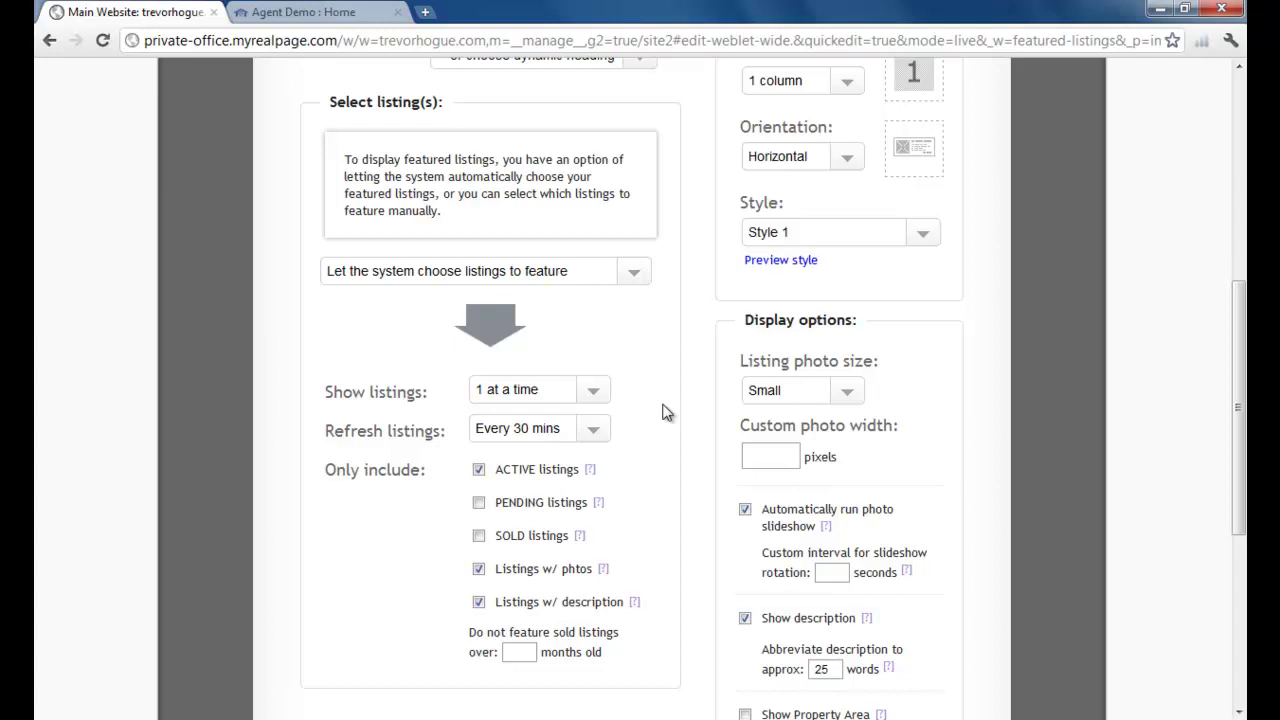
{"action": "scroll", "coordinate": [760, 346], "scroll_direction": "up", "scroll_amount": 3}
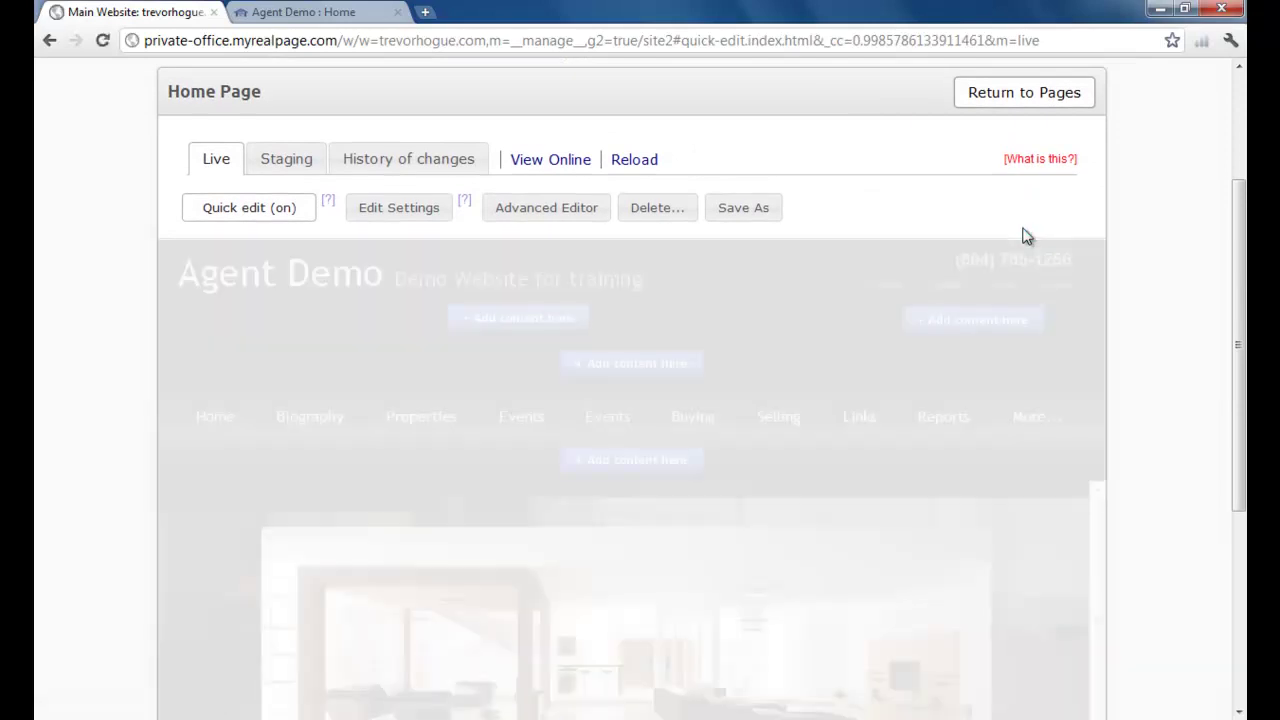
Check the new Featured Listing in the quick editor, then reload the live home page and review the rearranged content.
{"action": "scroll", "coordinate": [1022, 227], "scroll_direction": "down", "scroll_amount": 9}
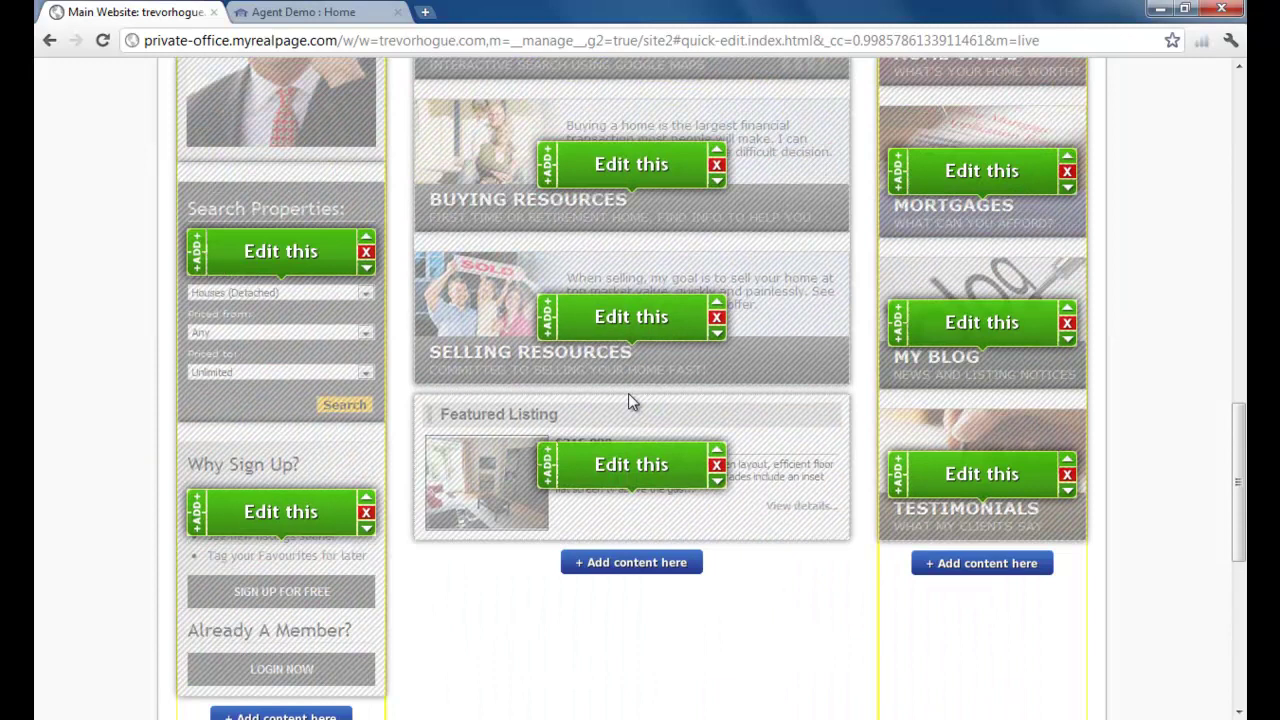
{"action": "left_click", "coordinate": [328, 14]}
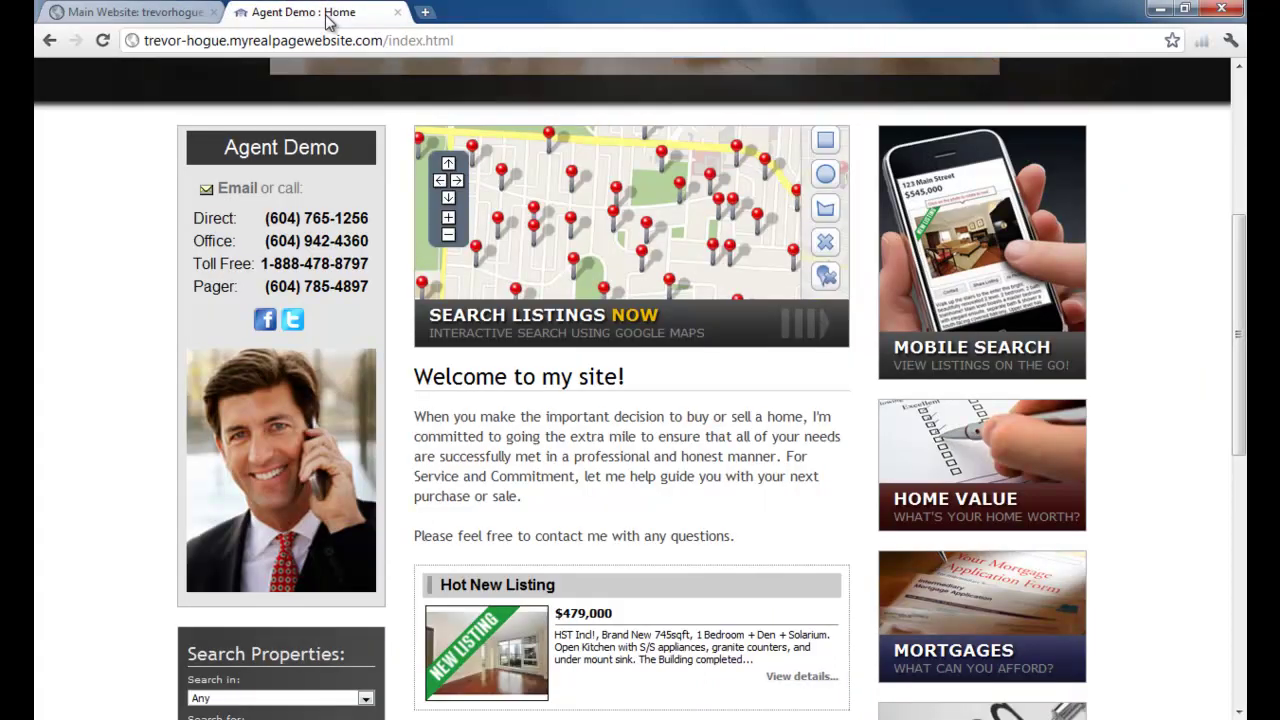
{"action": "scroll", "coordinate": [540, 340], "scroll_direction": "up", "scroll_amount": 2}
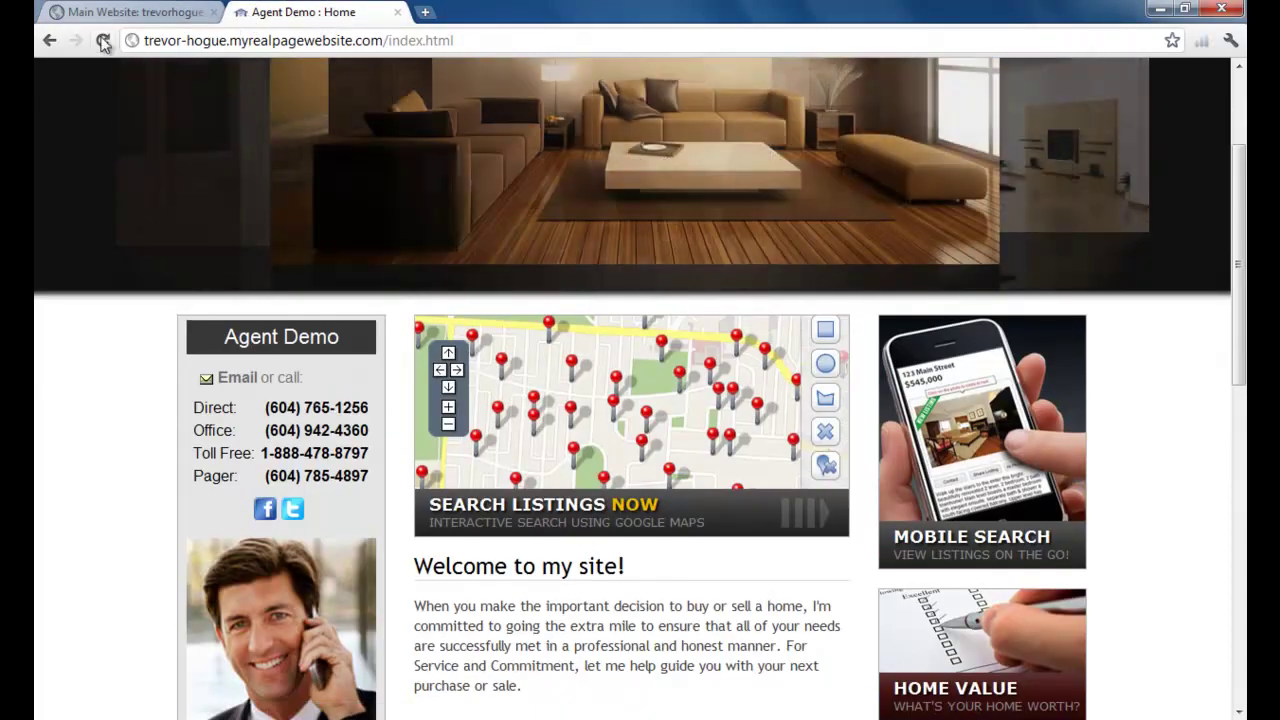
{"action": "left_click", "coordinate": [103, 41]}
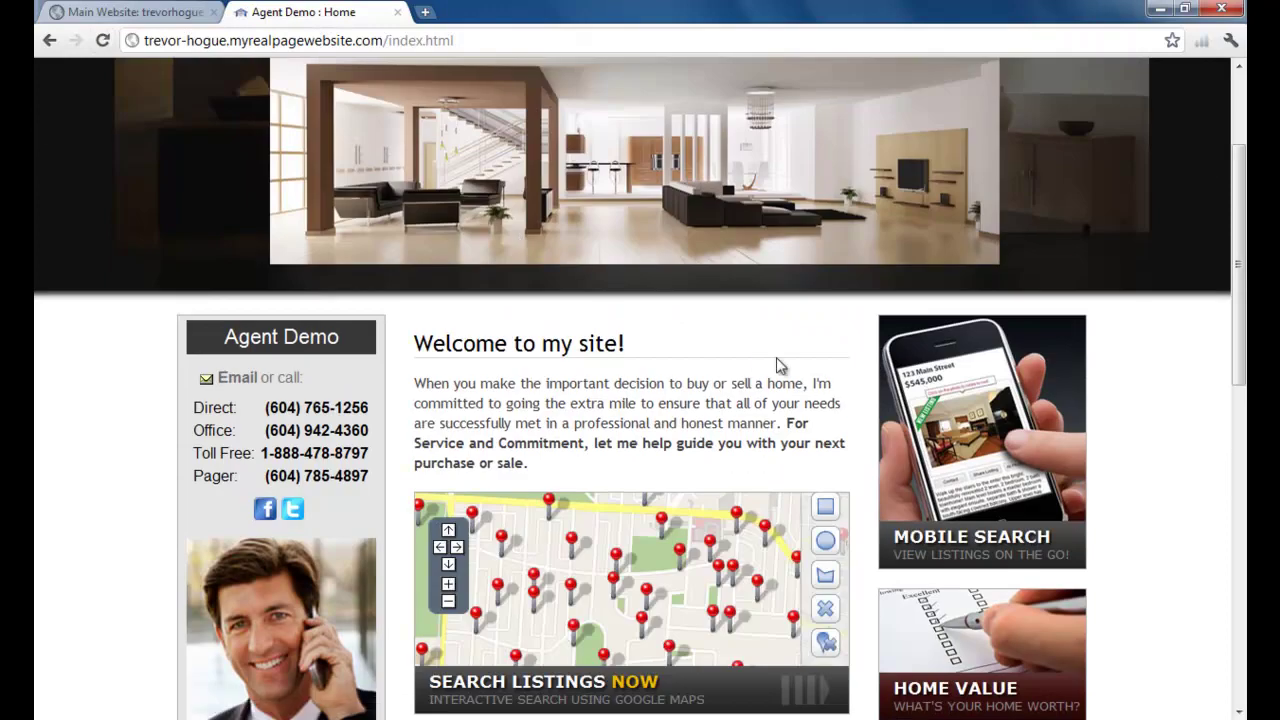
{"action": "scroll", "coordinate": [775, 355], "scroll_direction": "down", "scroll_amount": 6}
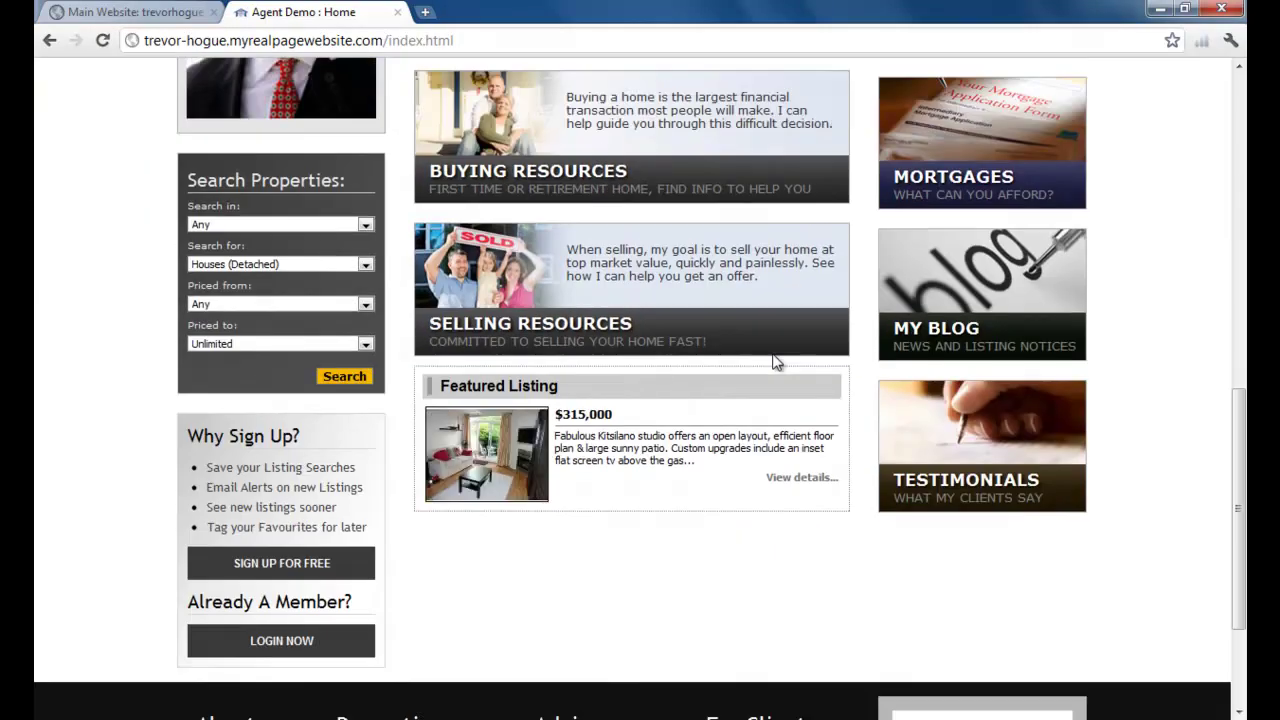
{"action": "scroll", "coordinate": [775, 362], "scroll_direction": "up", "scroll_amount": 7}
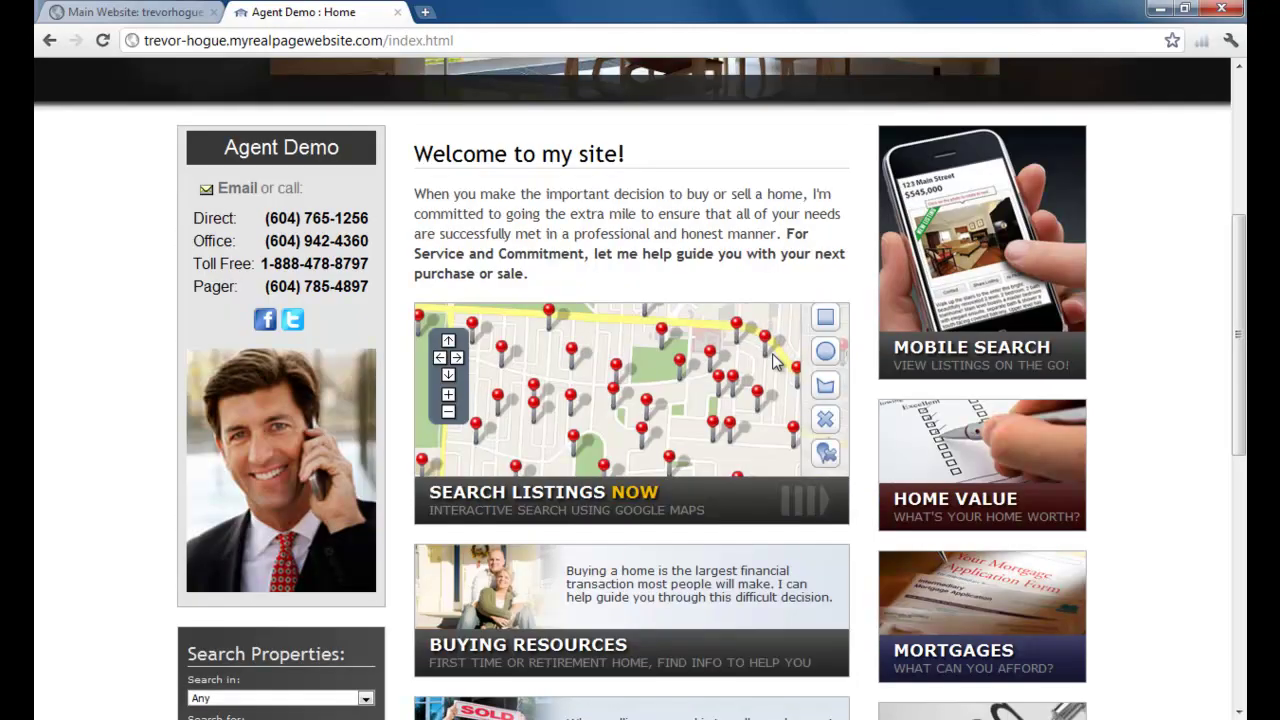